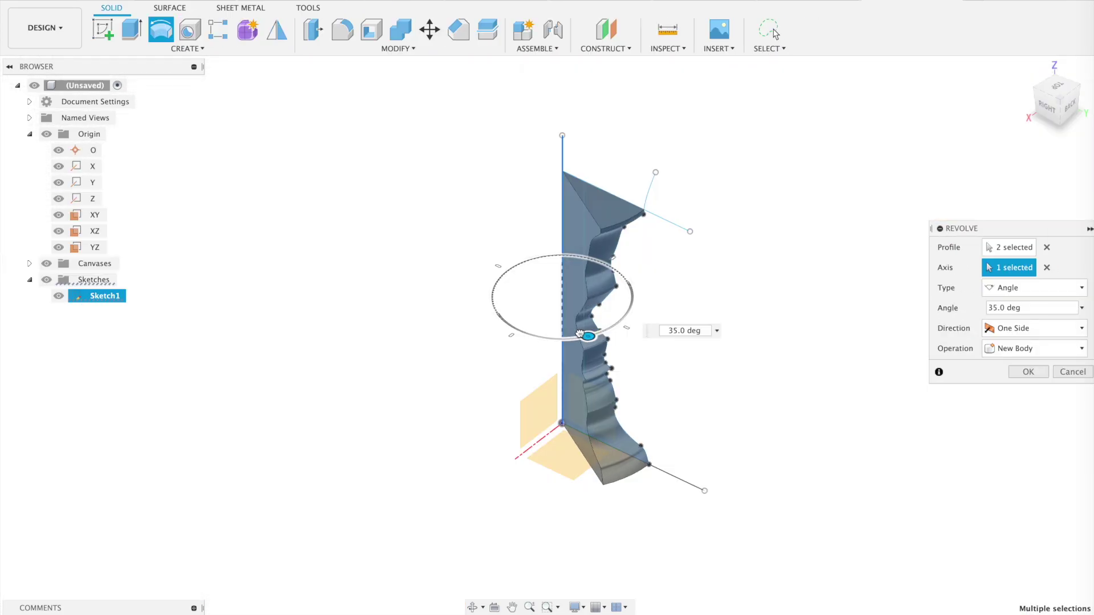
- Revolve the selected half profile a full turn about its vertical line as a new body
drag(579, 334, 624, 273)
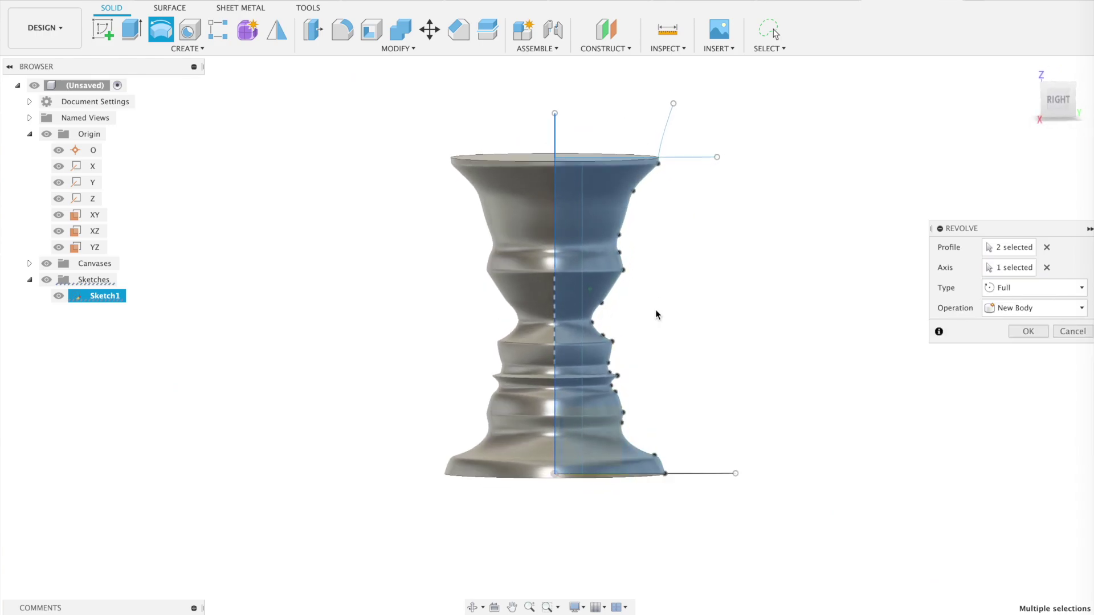
scroll(655, 315, up, 3)
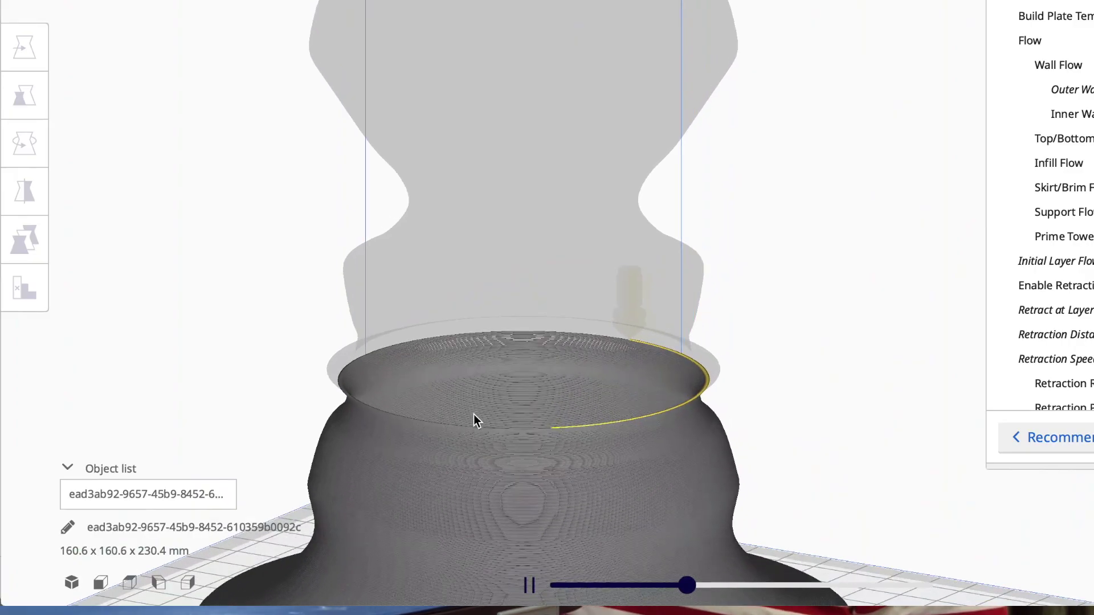
right_drag(473, 415, 470, 425)
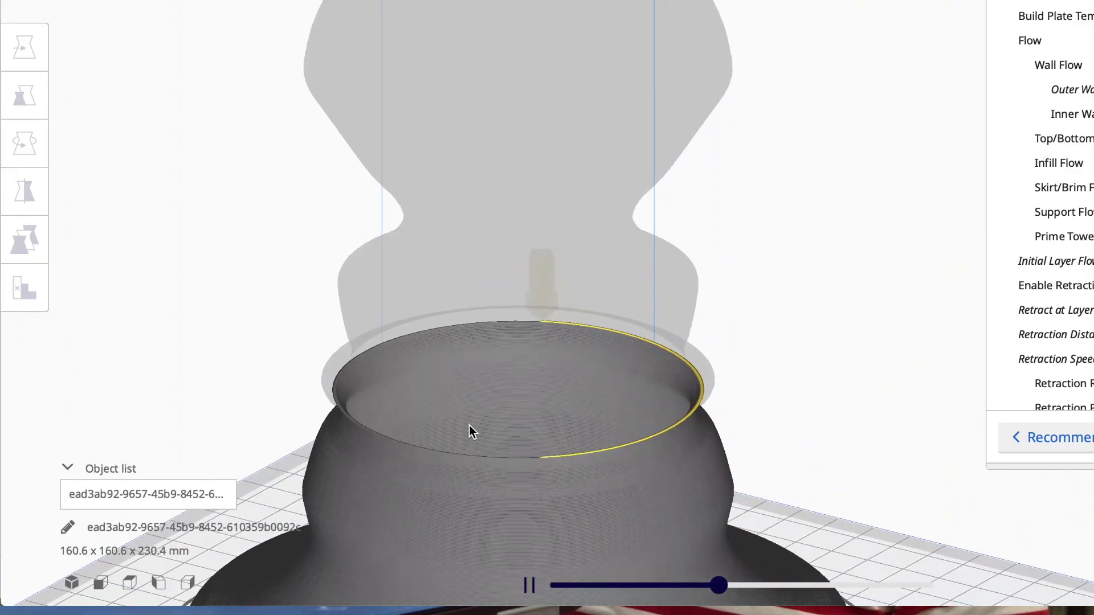
middle_drag(277, 474, 282, 460)
scroll(608, 275, down, 3)
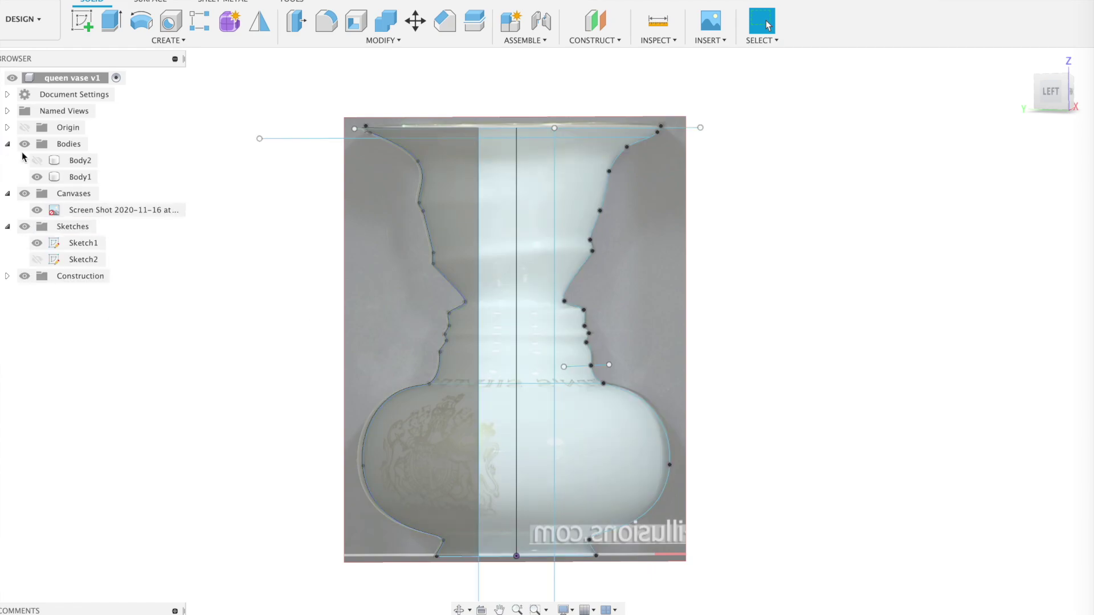
- Show Body2 in the queen vase design and inspect both profile bodies from an angled view
click(47, 162)
shift+scroll(245, 324, right, 5)
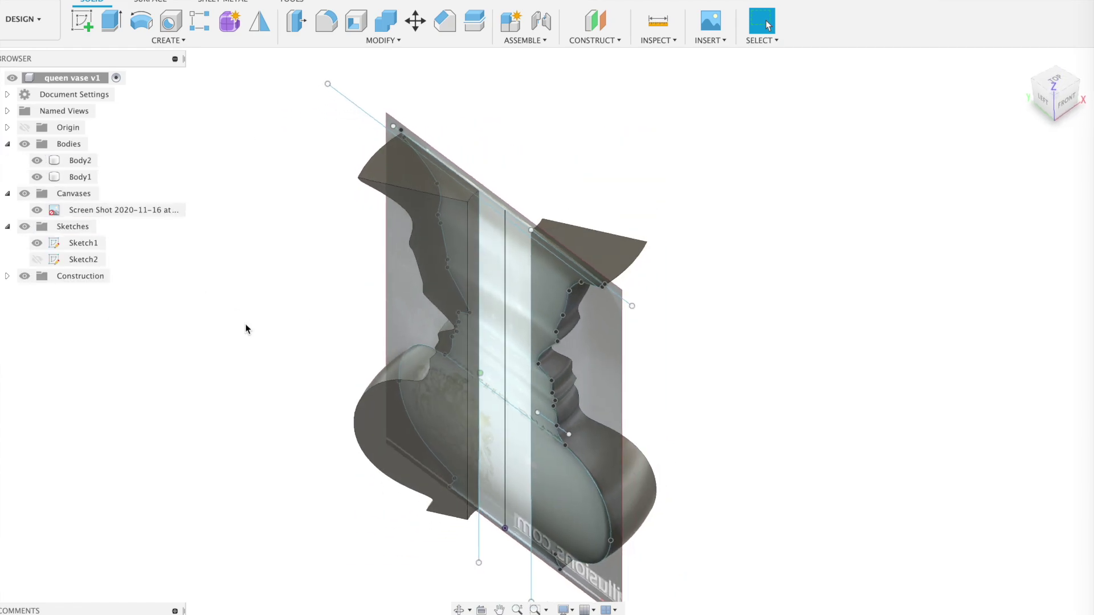
shift+scroll(246, 325, left, 3)
shift+scroll(246, 325, right, 3)
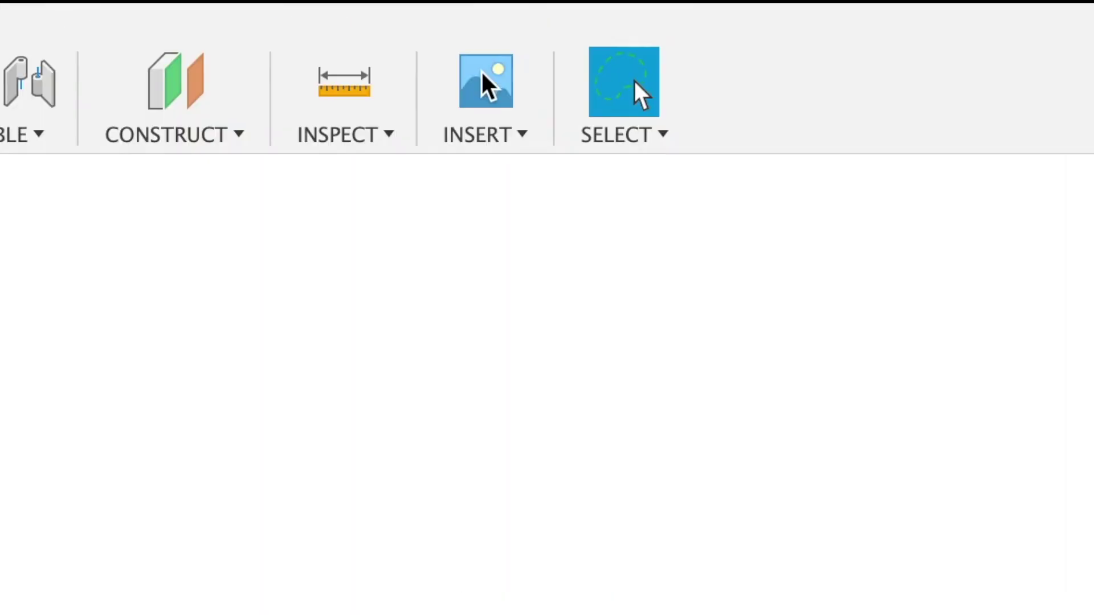
- Insert the first side-profile screenshot as a canvas on the YZ plane
click(472, 104)
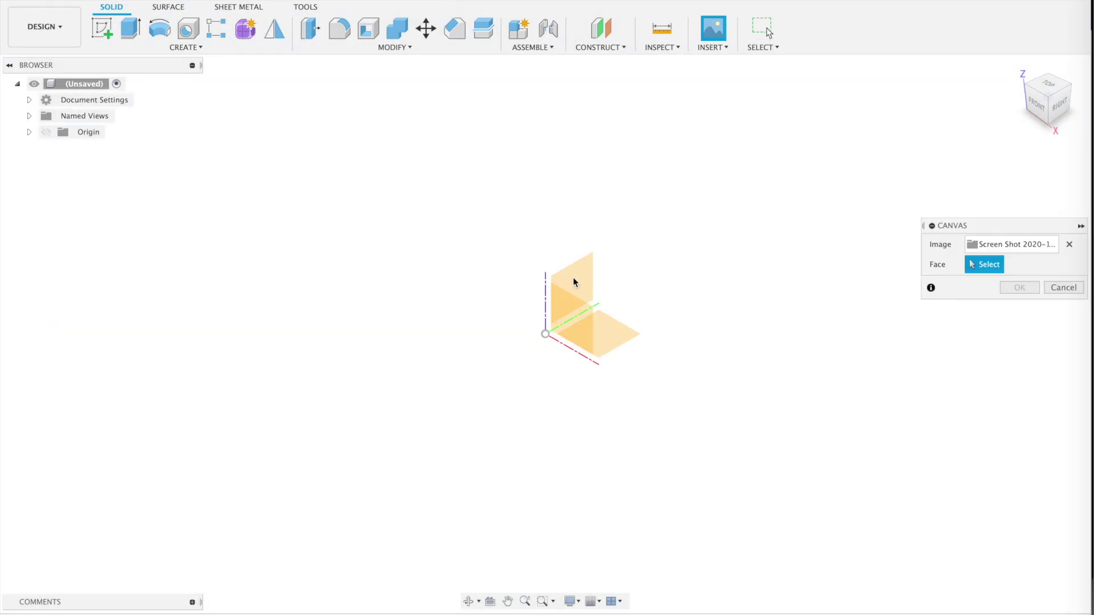
click(578, 279)
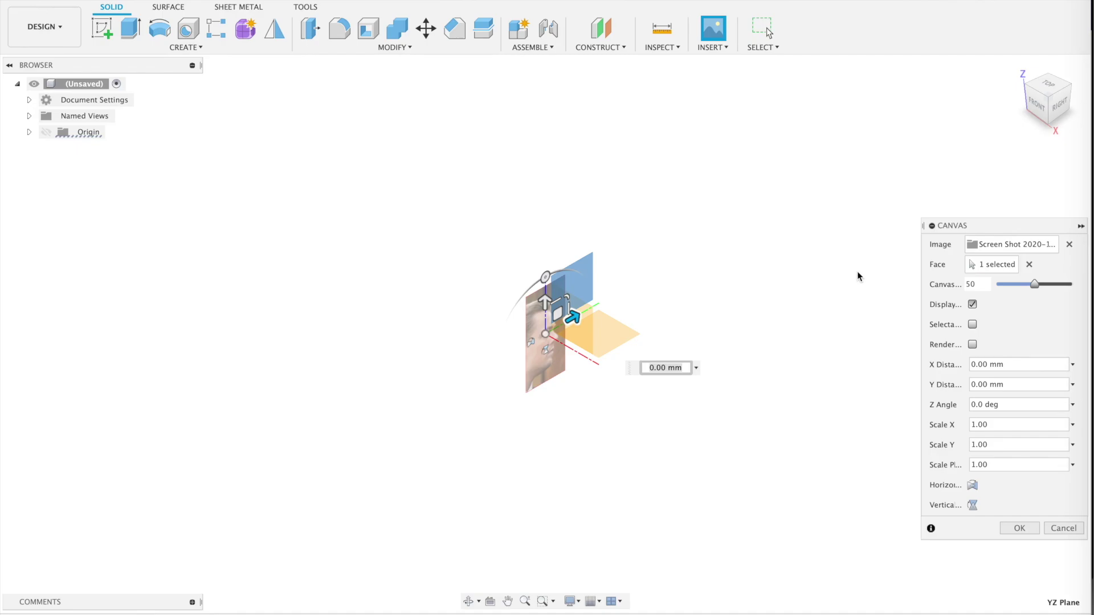
key(Return)
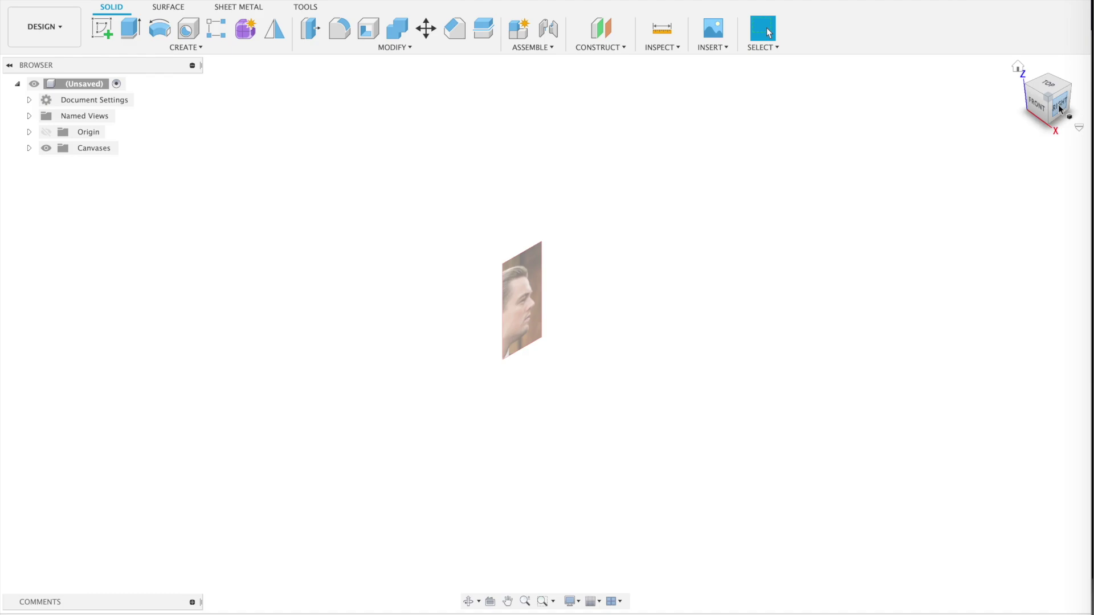
- Calibrate the inserted canvas by setting the distance between the hairline and the underside of the chin to 150 mm
click(1059, 103)
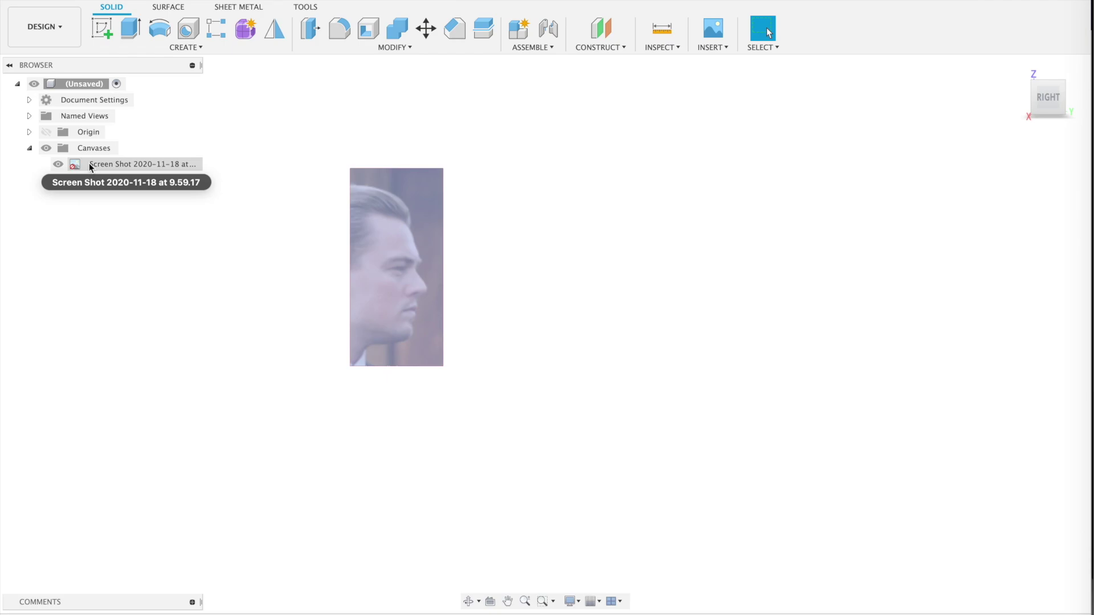
right_click(90, 164)
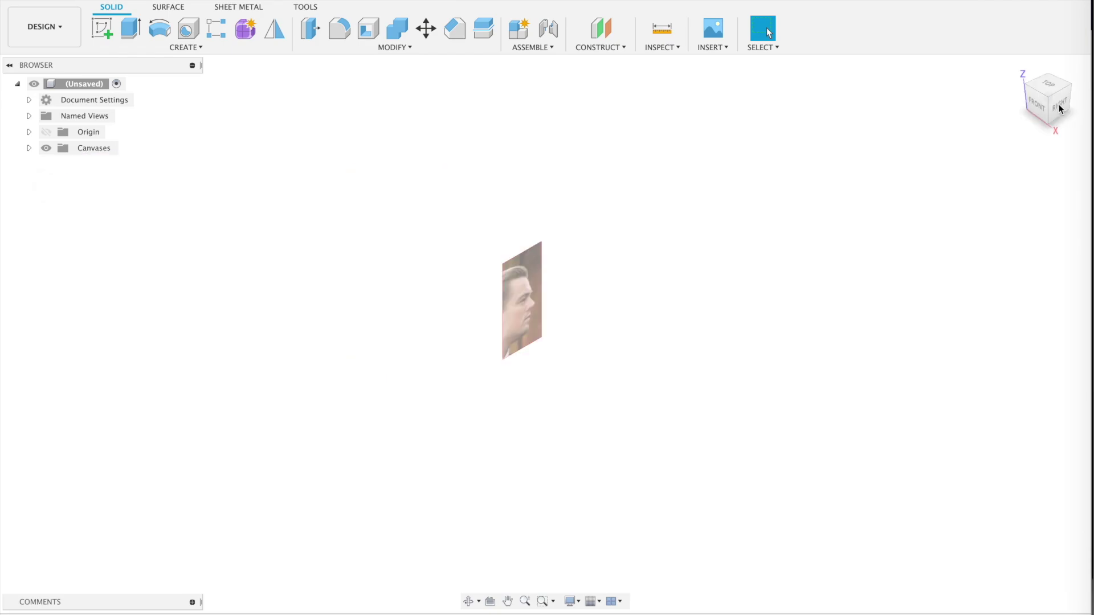
click(1059, 106)
scroll(535, 179, up, 3)
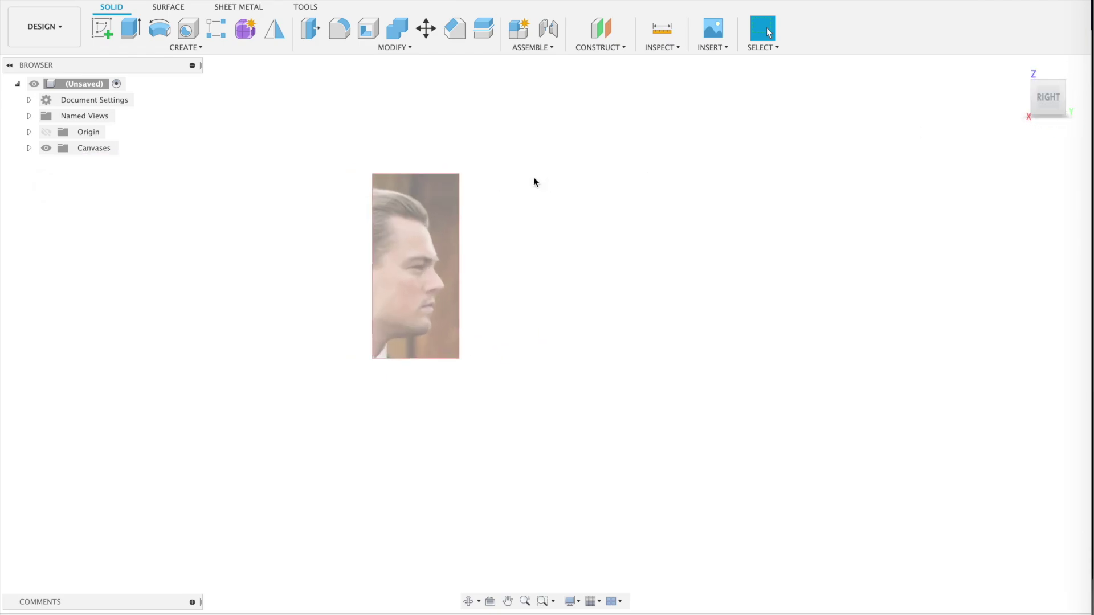
click(29, 148)
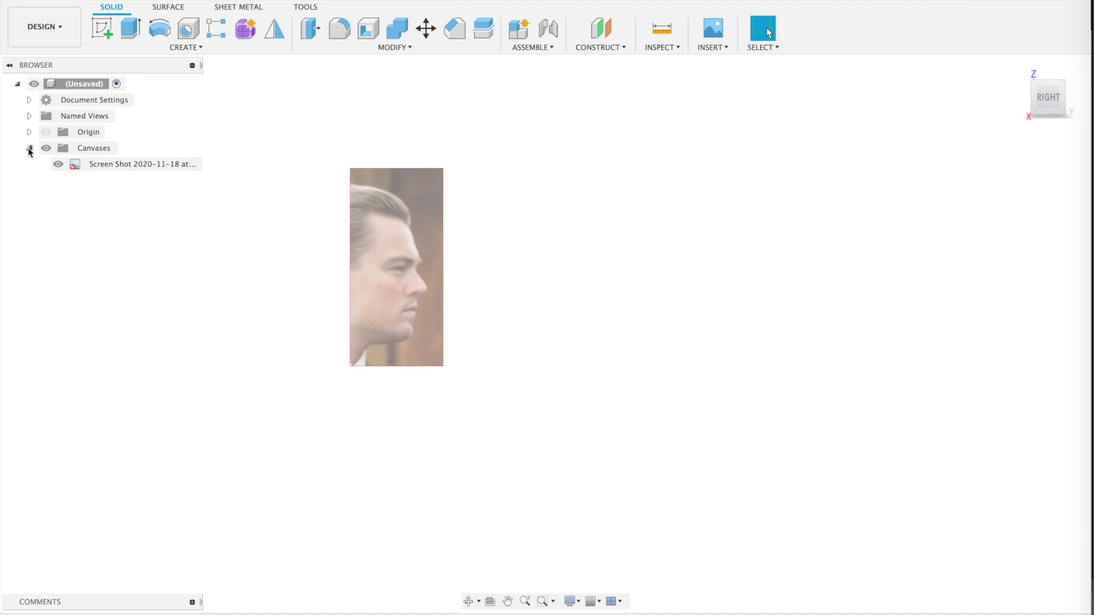
right_click(90, 164)
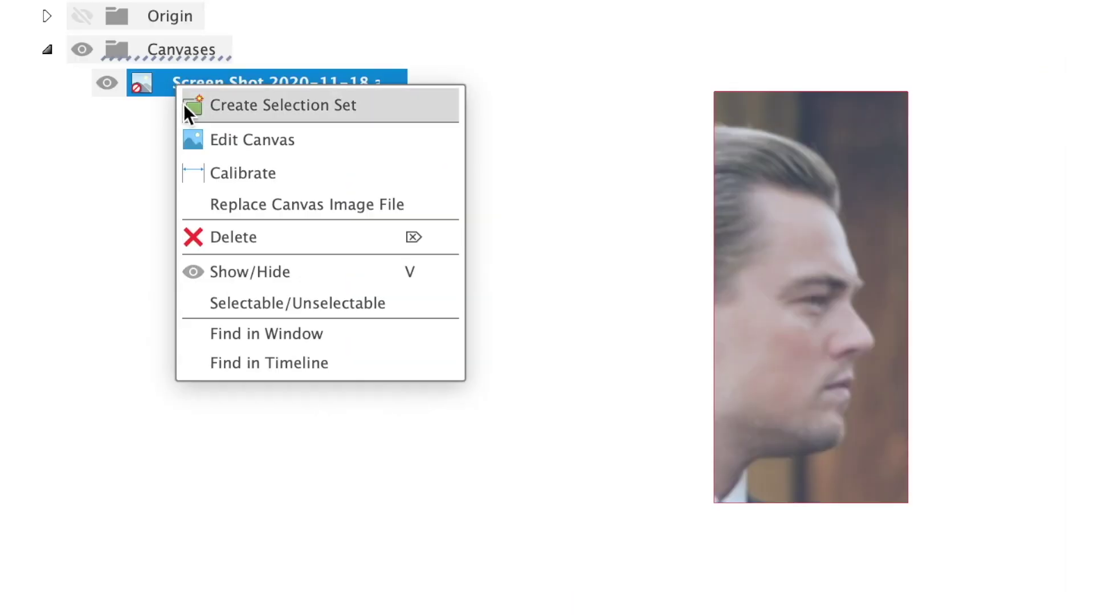
click(207, 169)
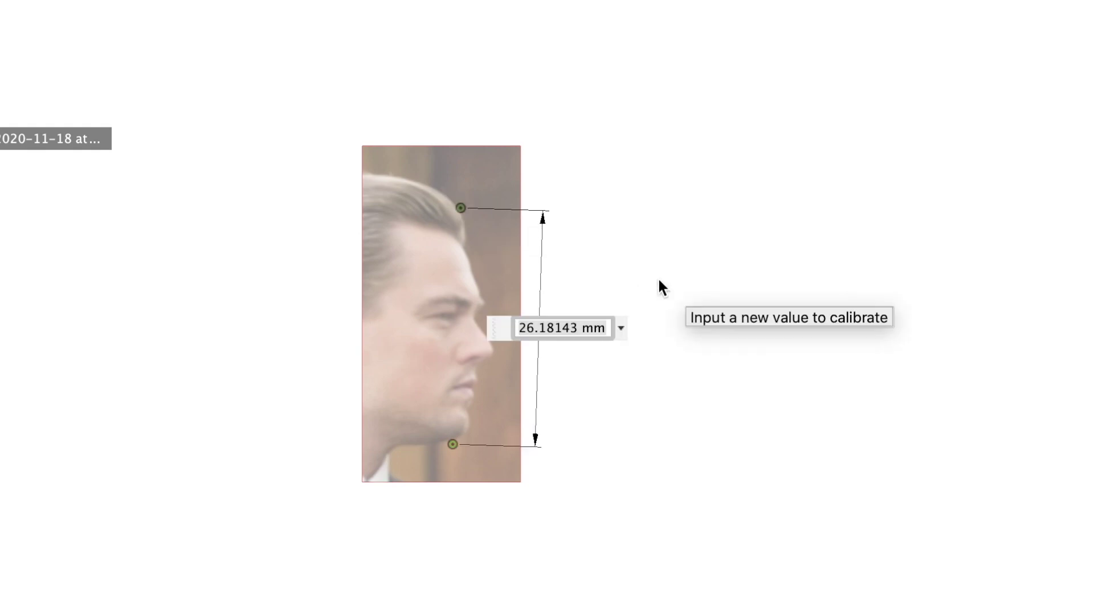
text(150)
key(Return)
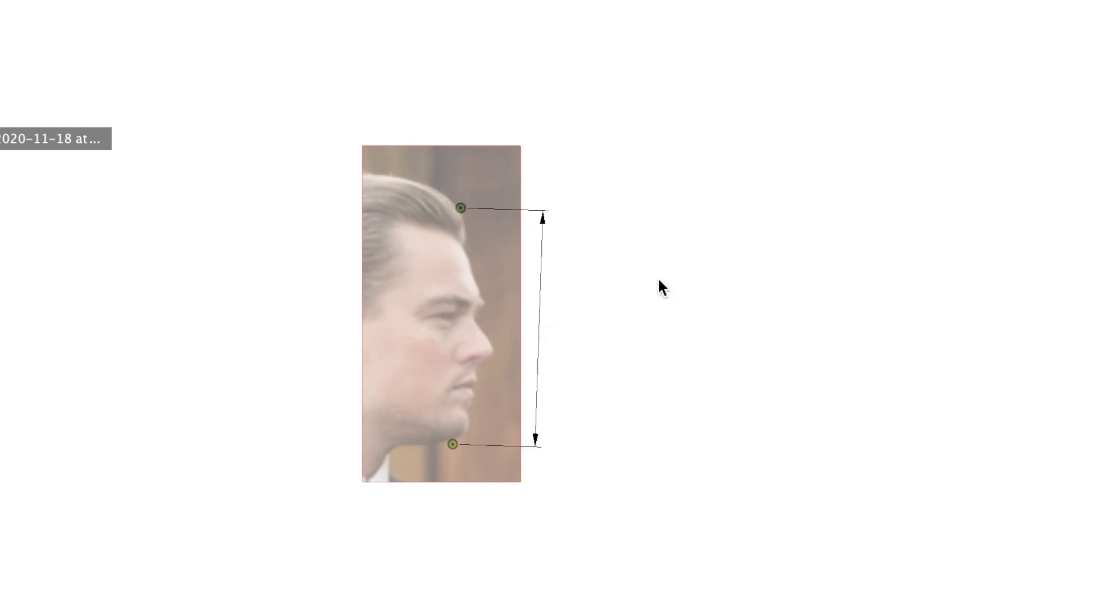
- Move the calibrated canvas so the face lies left of the vertical axis with the chin at the height of the origin
key(super+equal)
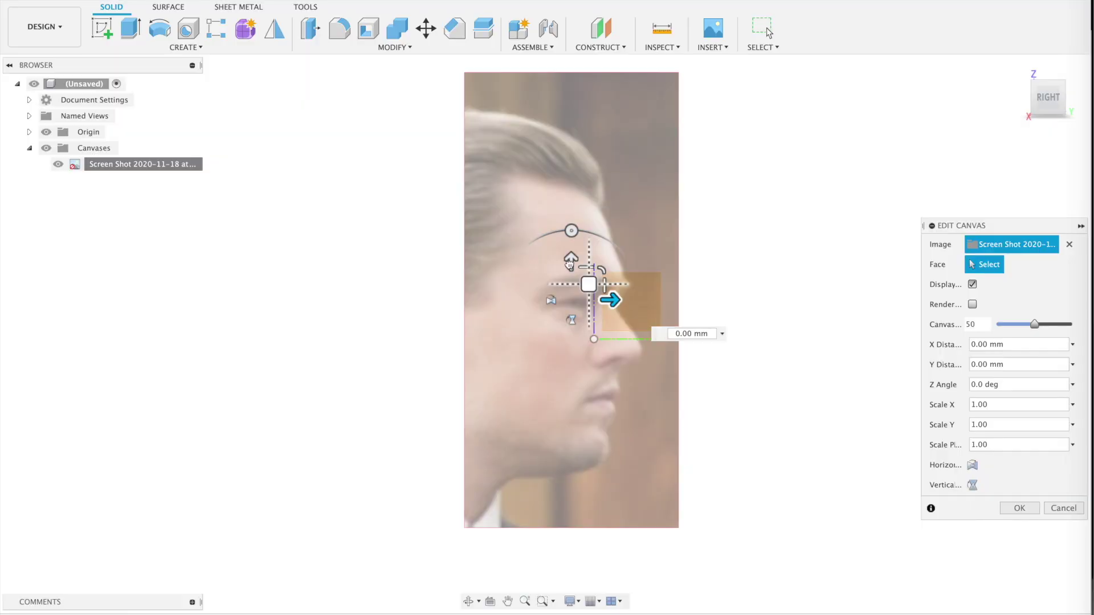
drag(588, 285, 525, 157)
middle_drag(597, 104, 592, 164)
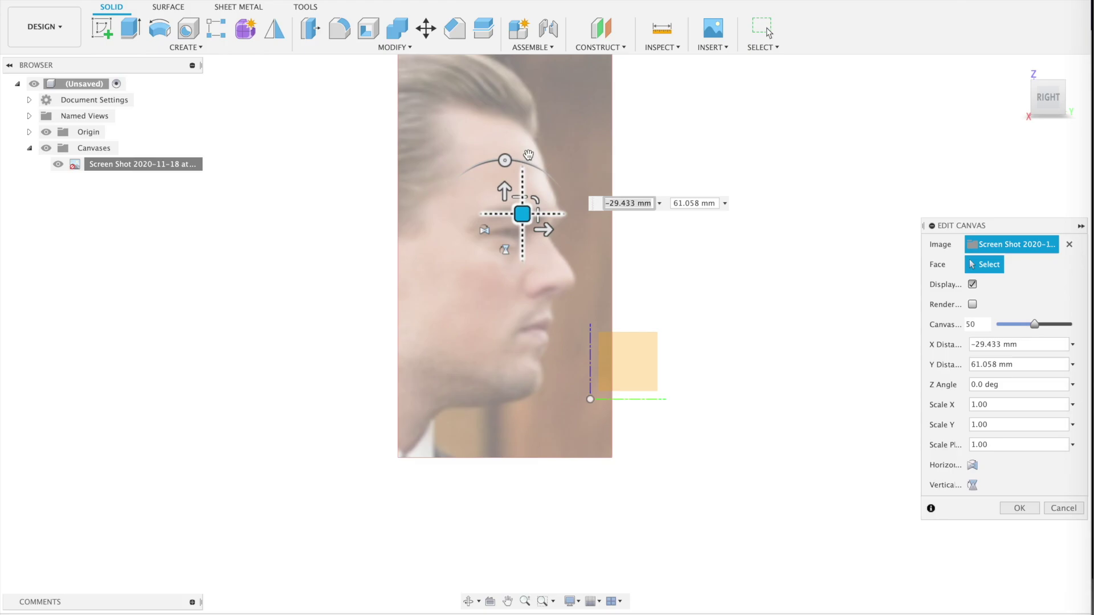
drag(521, 250, 519, 237)
- Insert the second profile drawing as a canvas on the YZ plane, enlarge it and place it facing the first one
click(713, 28)
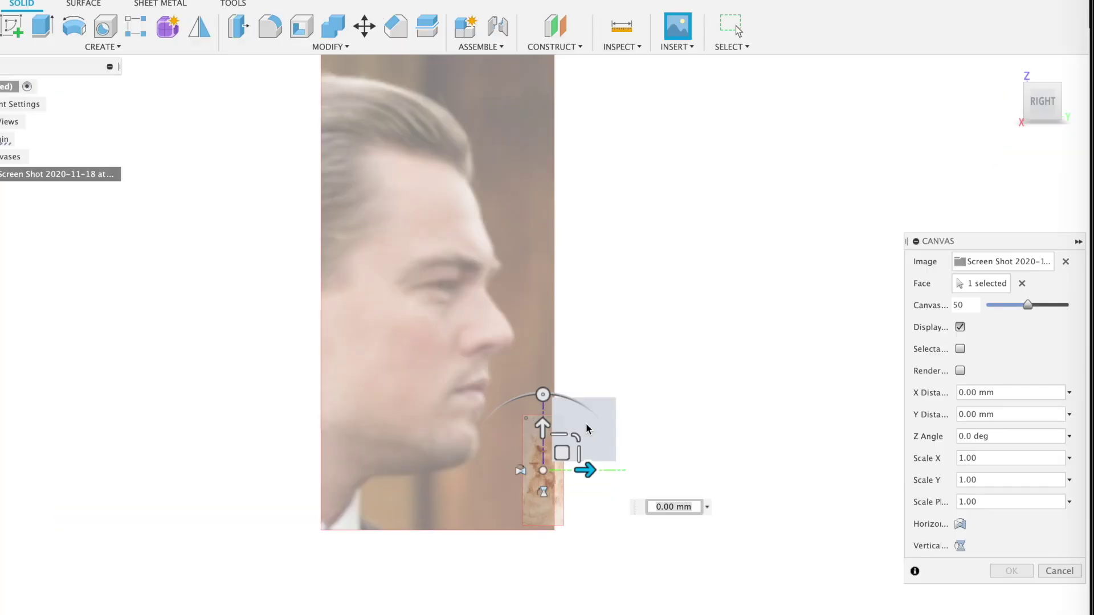
drag(561, 454, 678, 313)
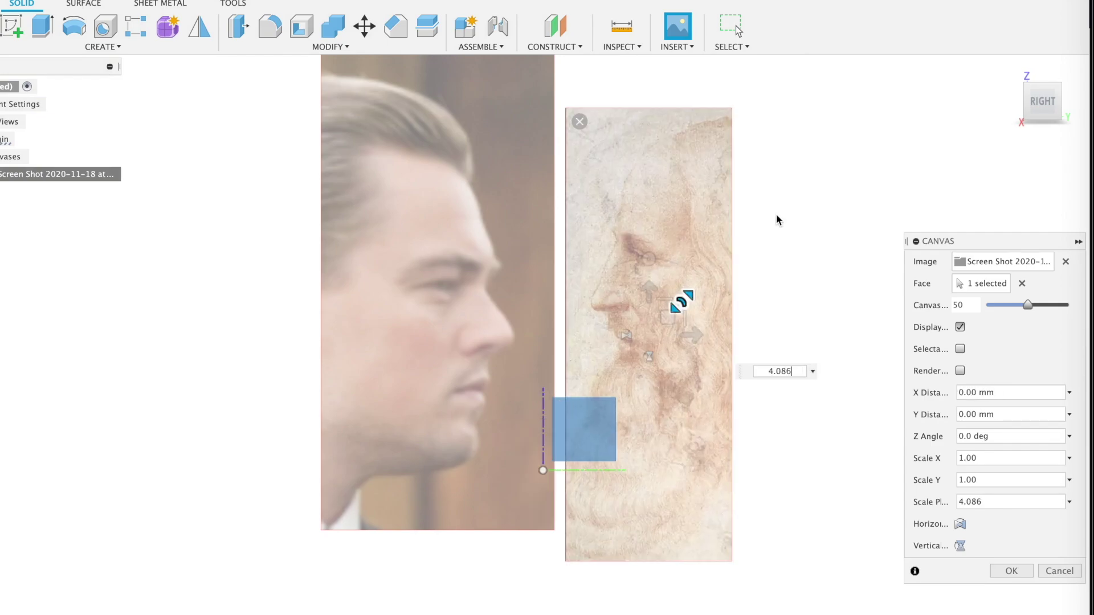
drag(685, 303, 663, 360)
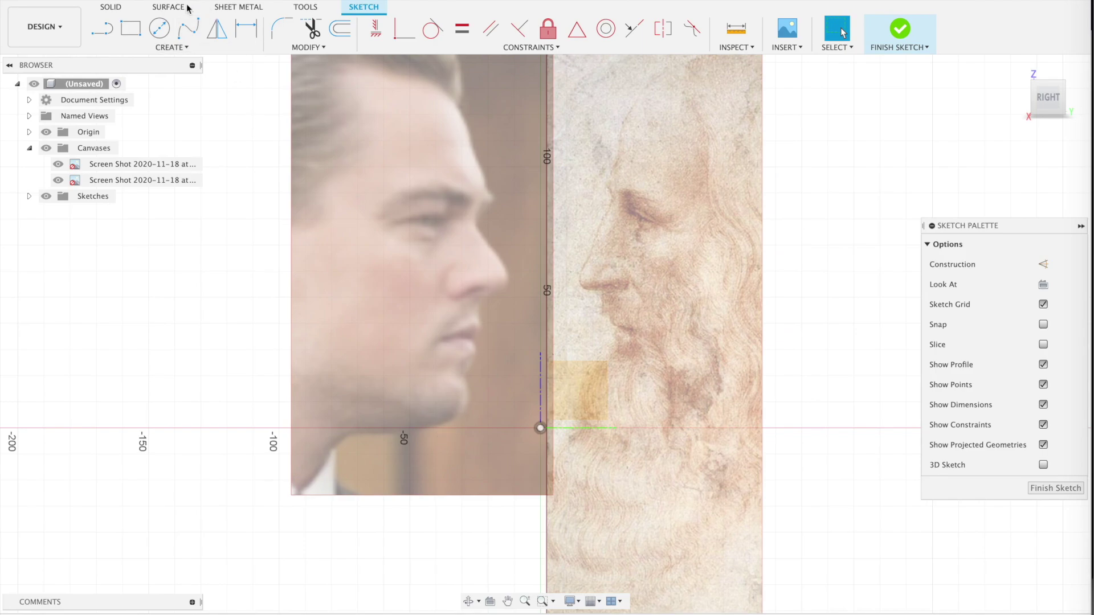
- Start a fit point spline in the sketch, tracing the first face from under the chin over the lips to the nose tip
click(188, 28)
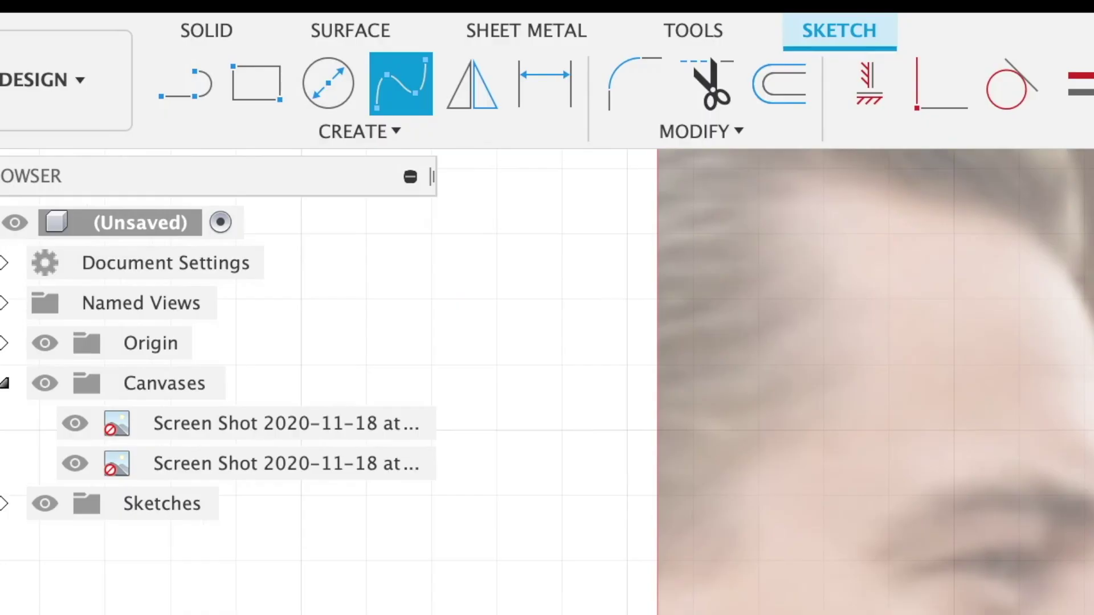
click(429, 436)
click(457, 417)
click(464, 377)
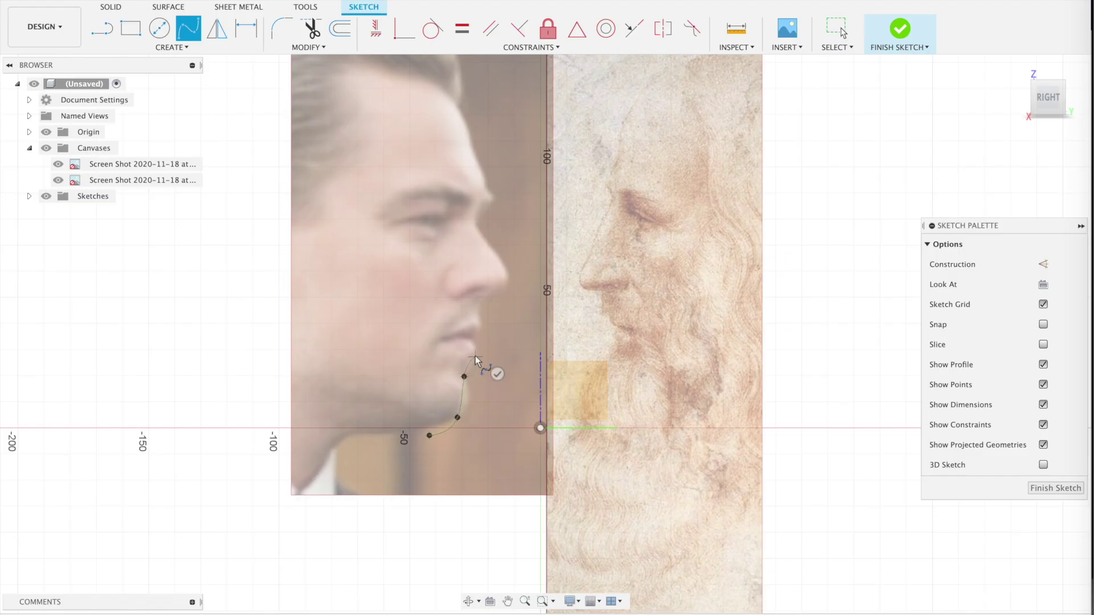
click(475, 355)
click(471, 340)
click(482, 327)
scroll(507, 283, up, 3)
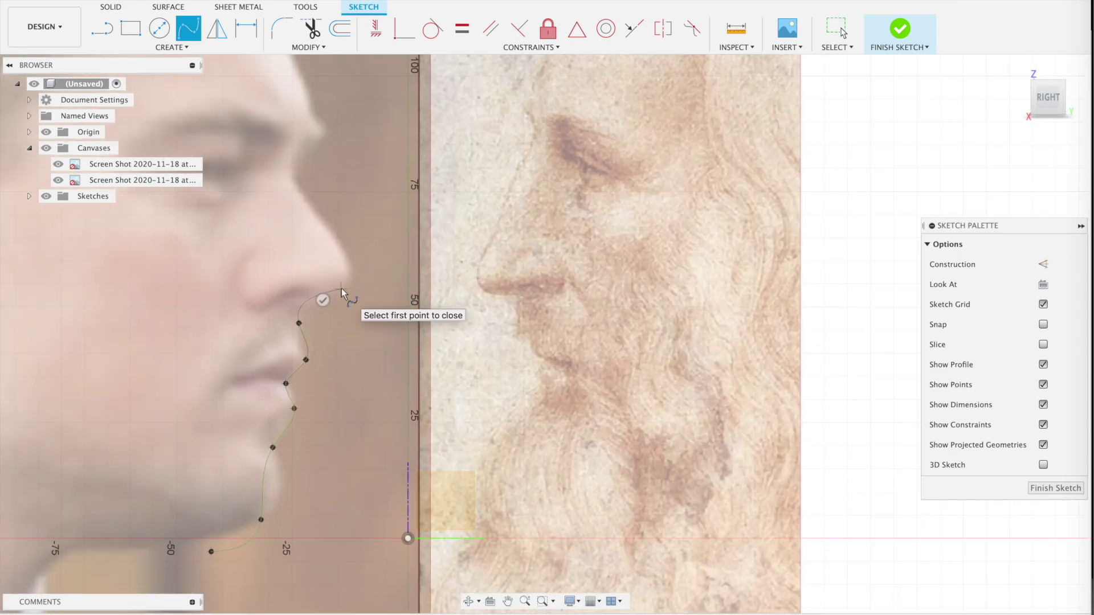
click(341, 289)
- Continue the spline up the nose bridge, brow and forehead and finish it on the upper edge of the hair
click(296, 182)
click(326, 135)
scroll(310, 118, up, 3)
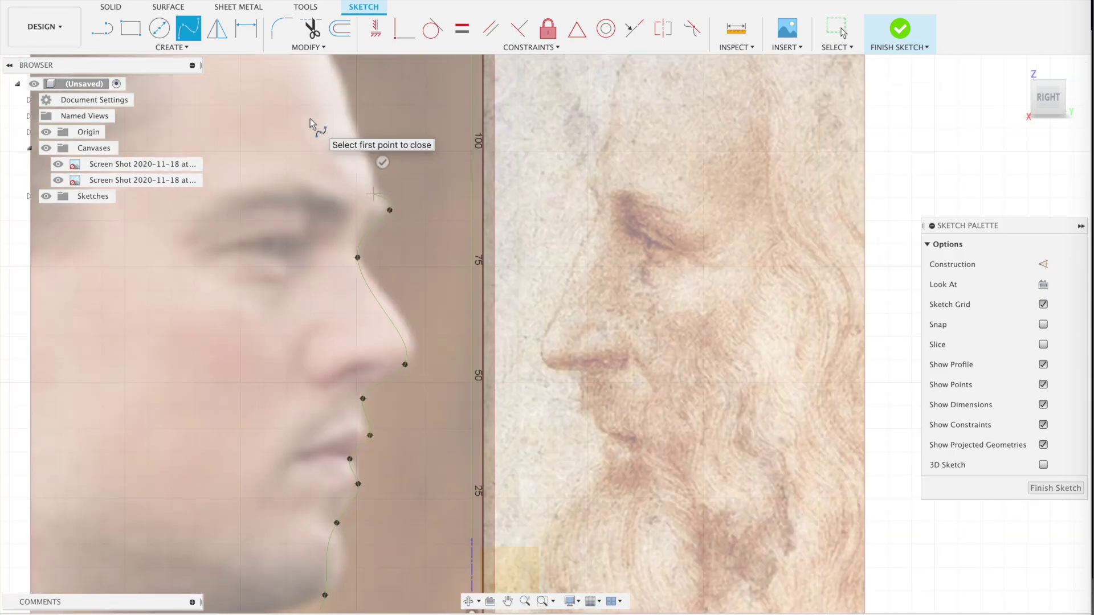
scroll(310, 119, up, 3)
click(428, 264)
click(429, 243)
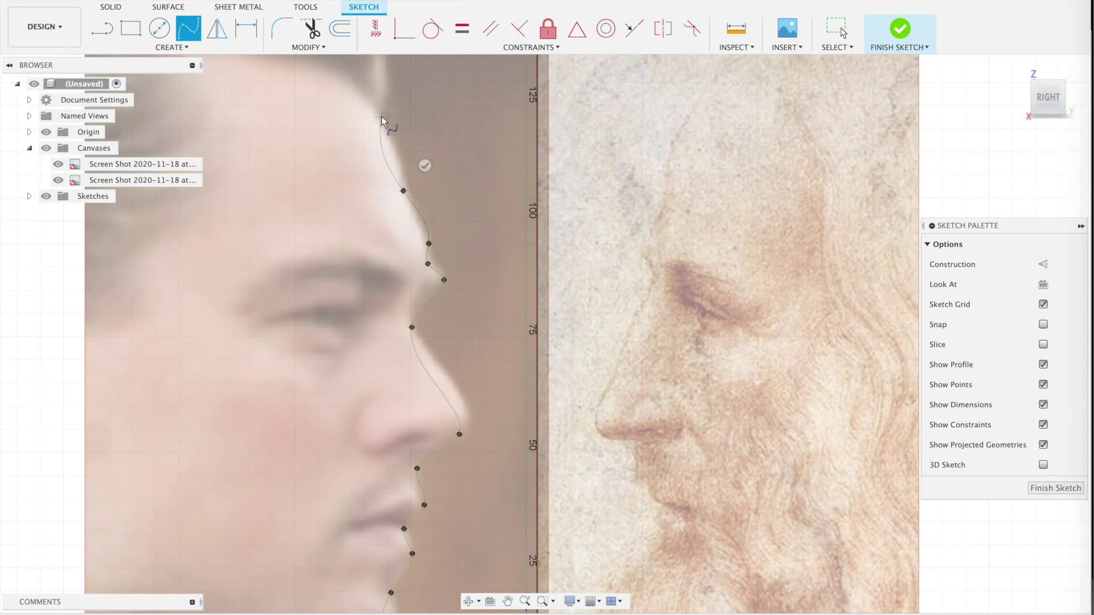
click(381, 116)
scroll(381, 117, up, 5)
click(417, 199)
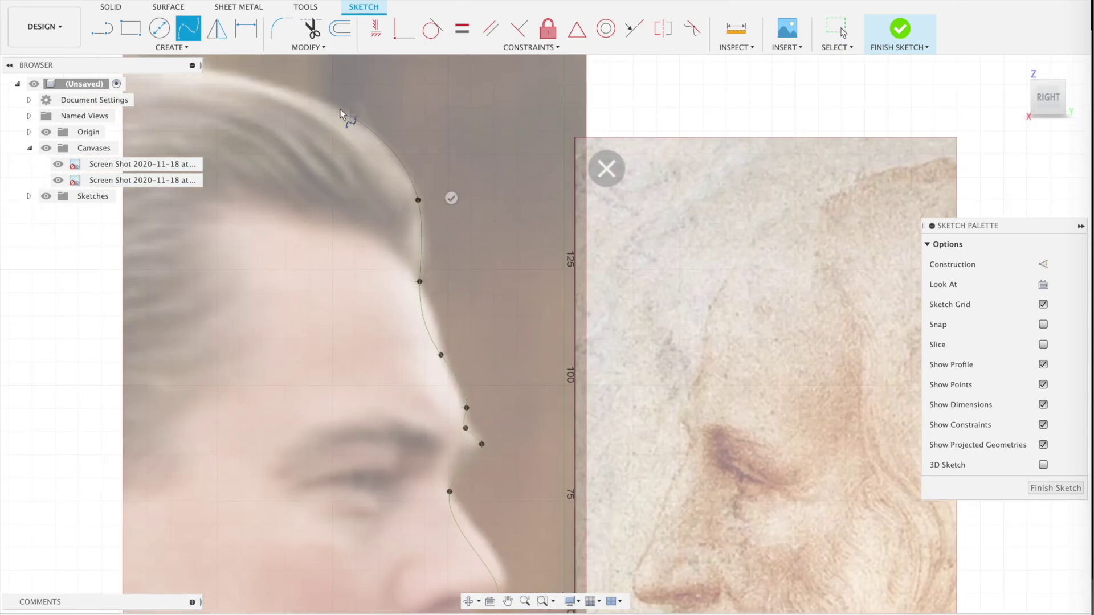
click(322, 97)
click(337, 69)
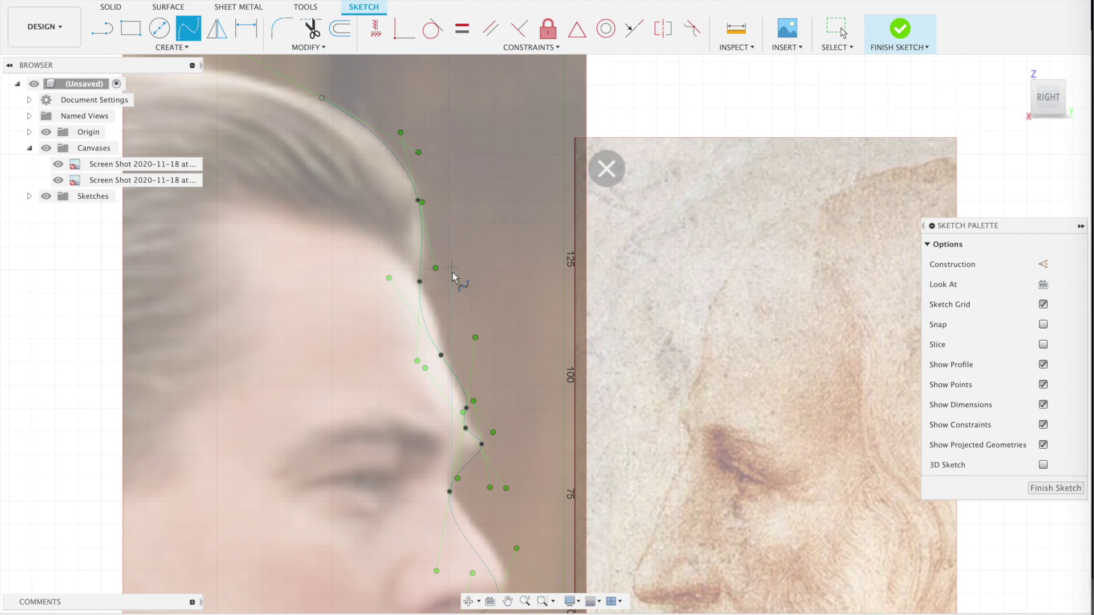
key(Escape)
- Adjust the spline's points and tangent handles along the hairline and forehead to follow the face outline
click(420, 282)
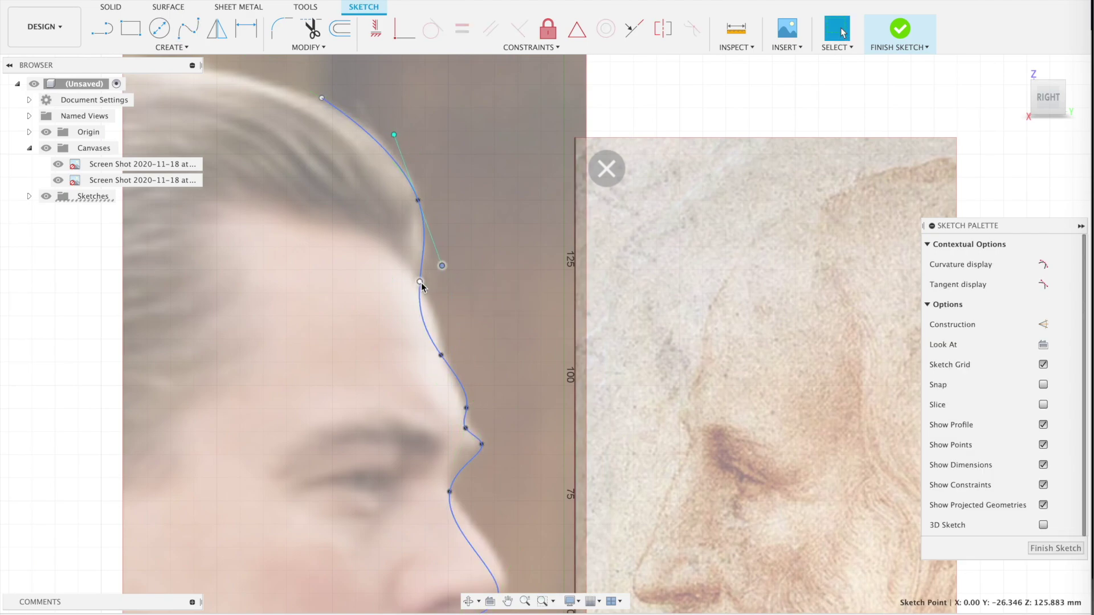
click(420, 282)
drag(415, 361, 434, 301)
click(441, 356)
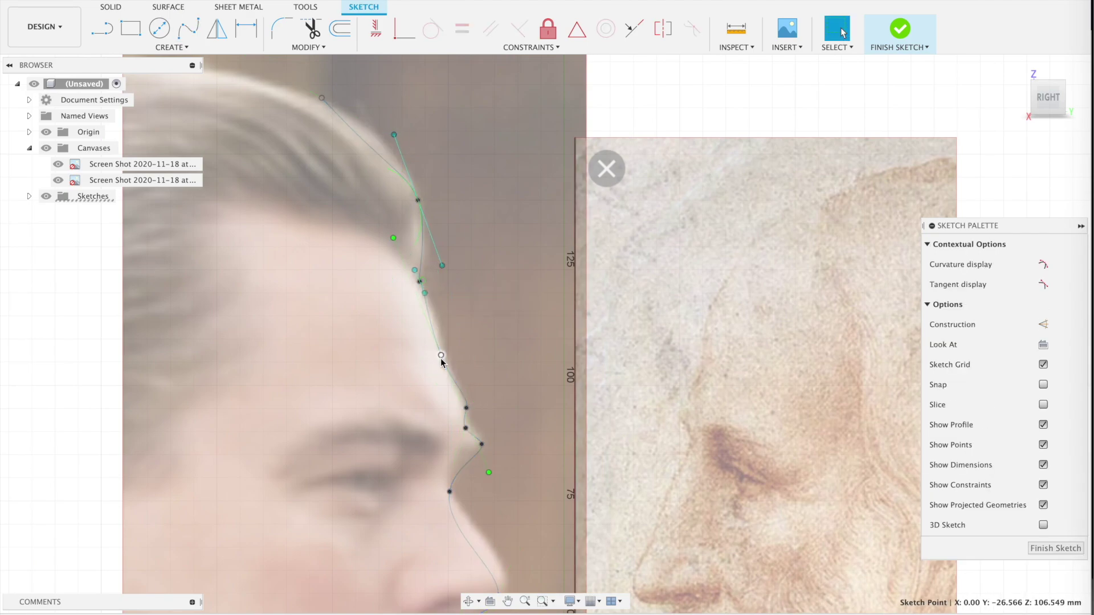
drag(490, 472, 462, 405)
drag(441, 355, 444, 355)
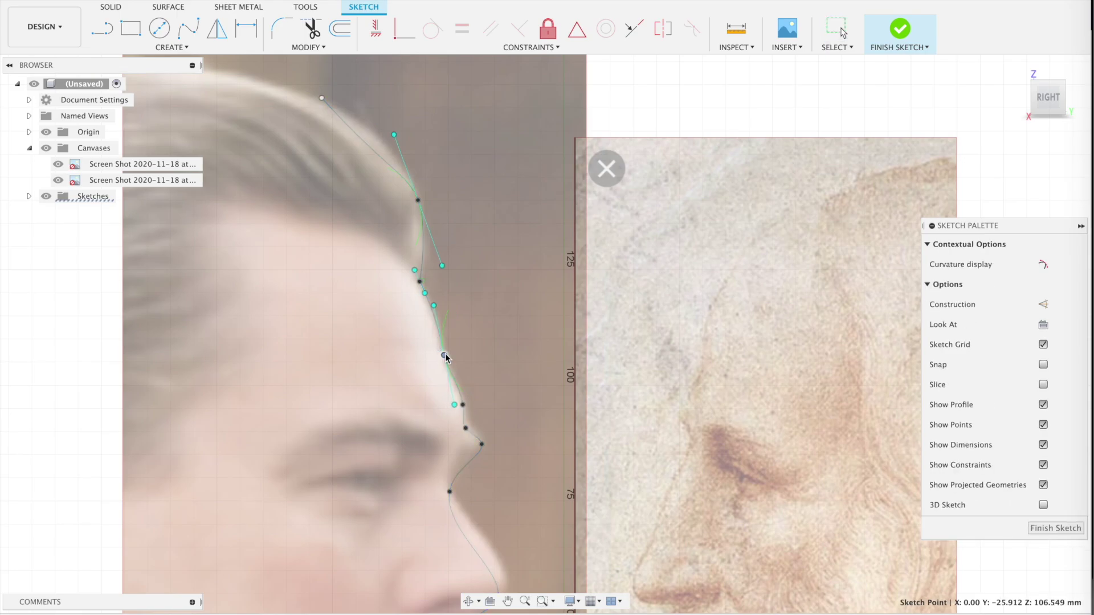
- Reshape the spline at the brow by moving its fit points and tangent handles onto the face contour
click(466, 428)
drag(506, 477, 473, 449)
drag(481, 444, 476, 440)
drag(477, 480, 479, 499)
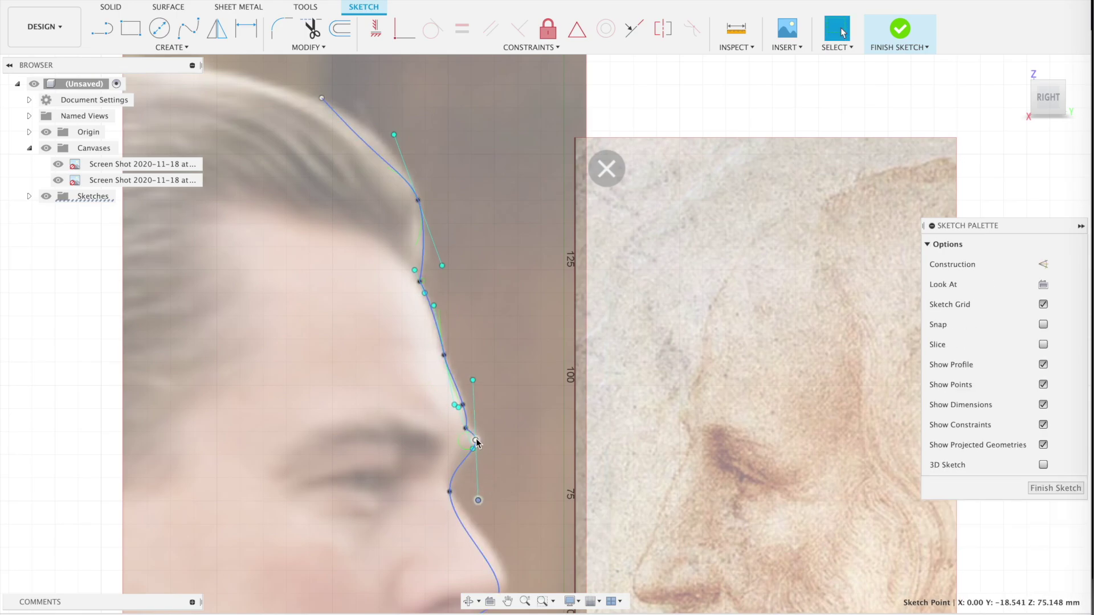
drag(465, 428, 466, 420)
- Draw a horizontal line about 120 mm leftward from the origin and a vertical line about 180 mm upward from it
scroll(597, 473, down, 5)
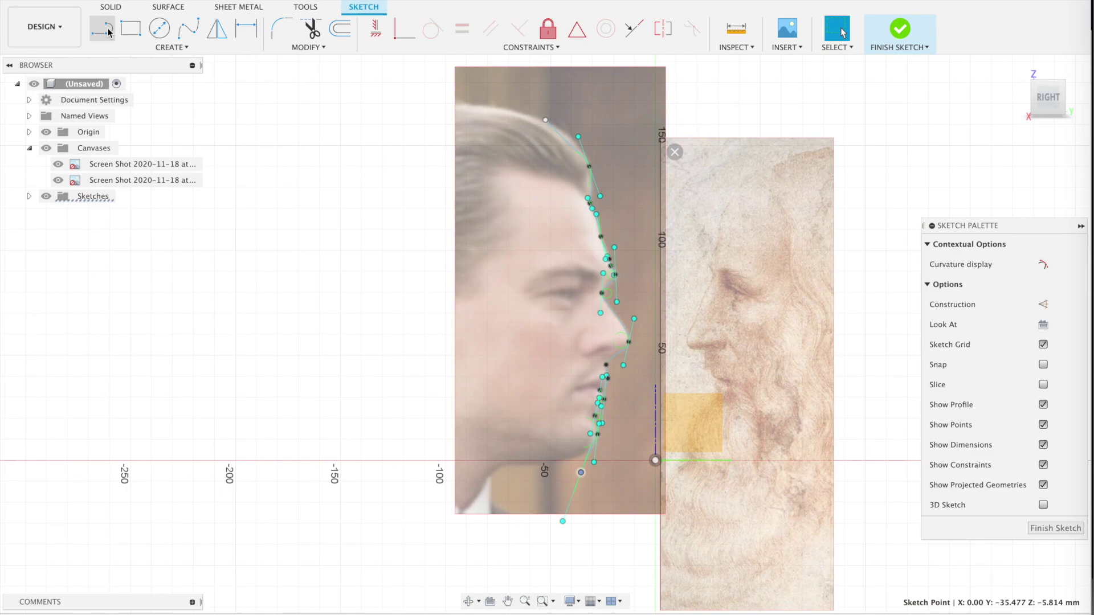
click(108, 32)
click(655, 460)
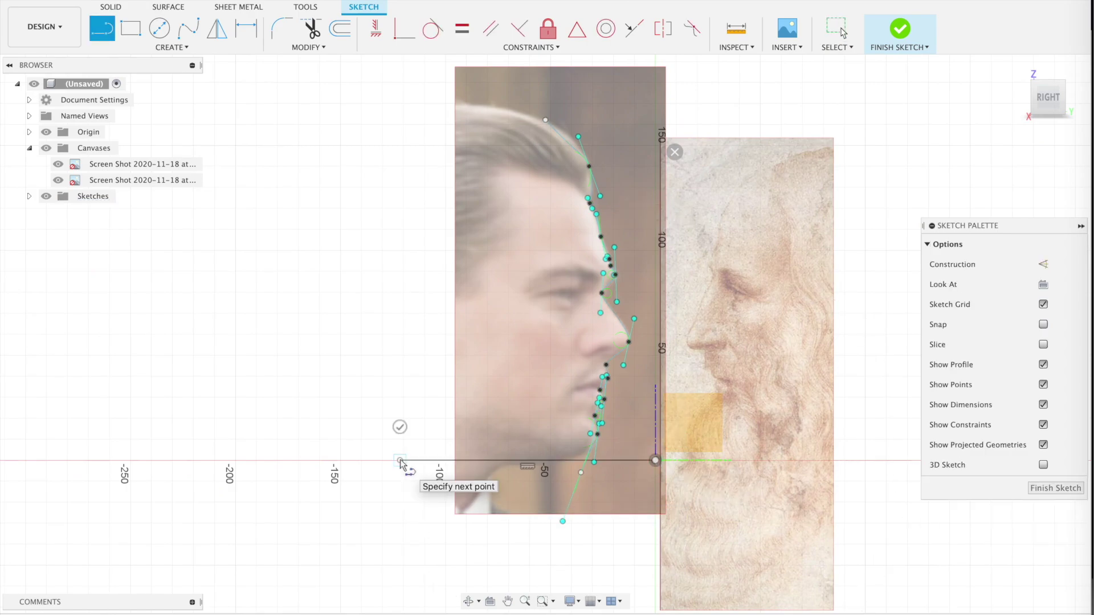
click(400, 460)
click(399, 428)
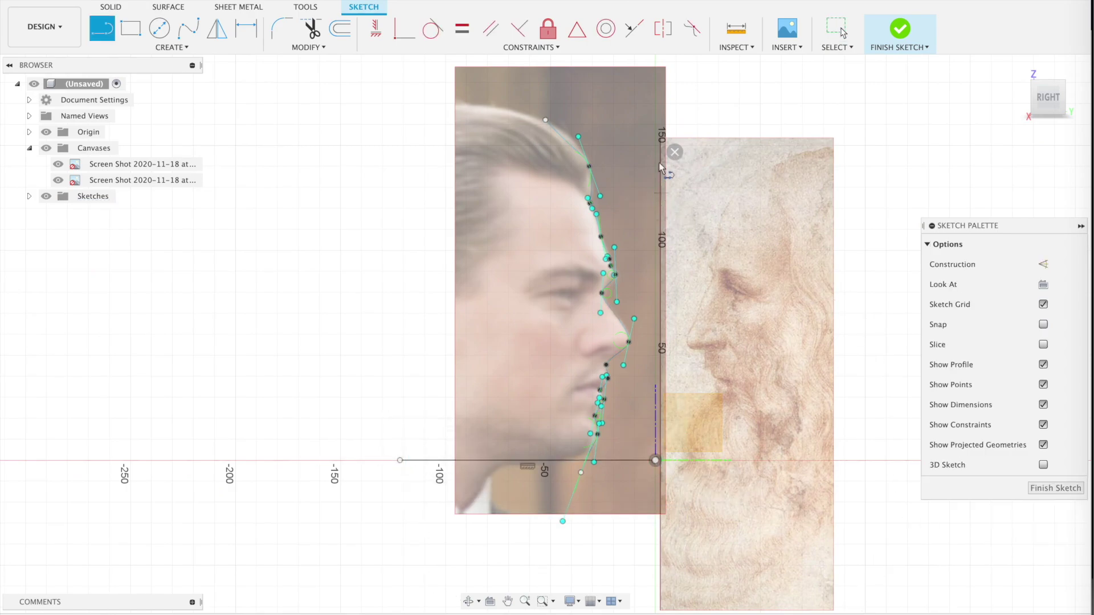
click(654, 460)
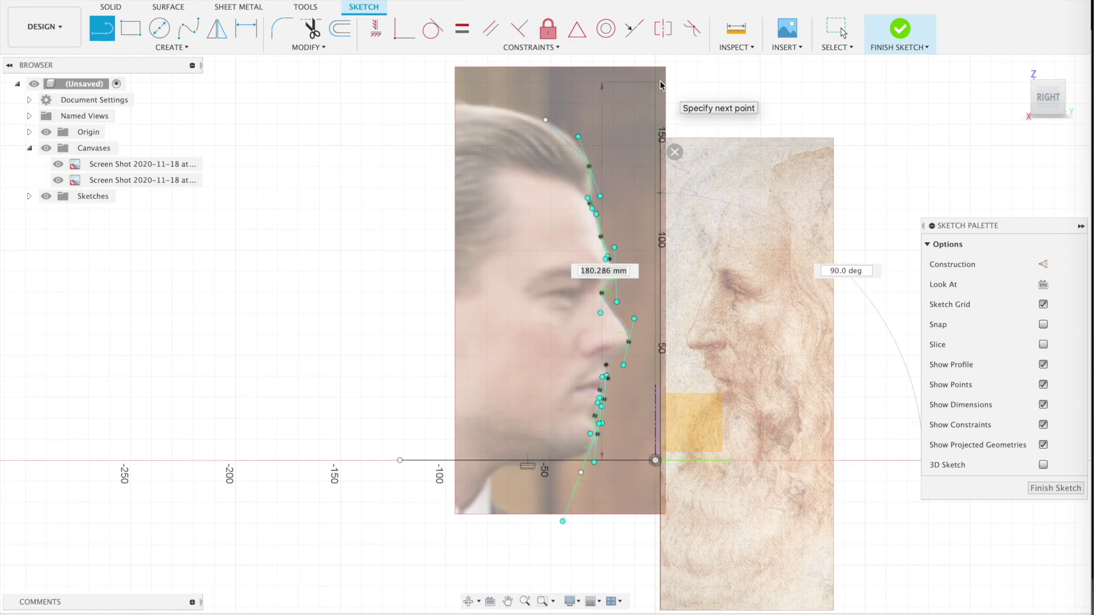
click(688, 82)
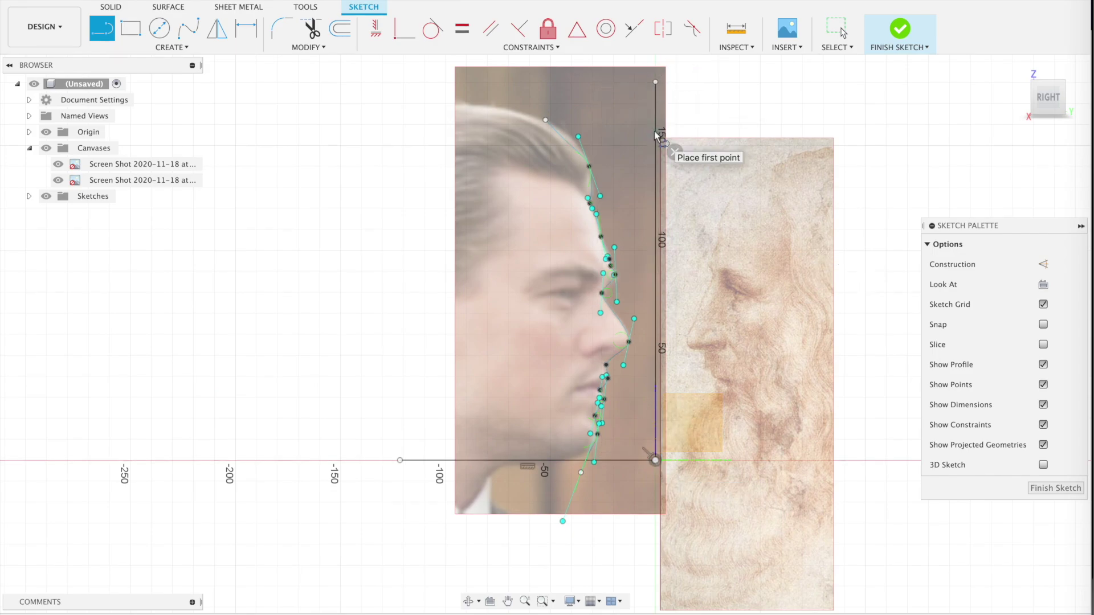
- Draw a horizontal line at about 150 mm height and a vertical line about 8 mm left of the axis, and mirror both with the base line across the axis
click(656, 146)
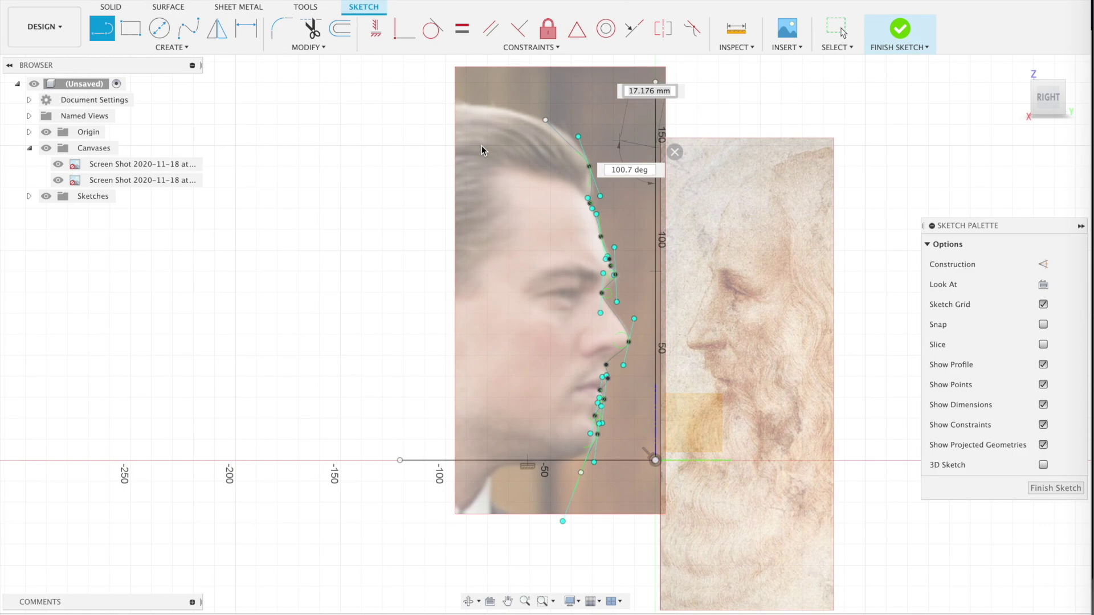
double_click(482, 147)
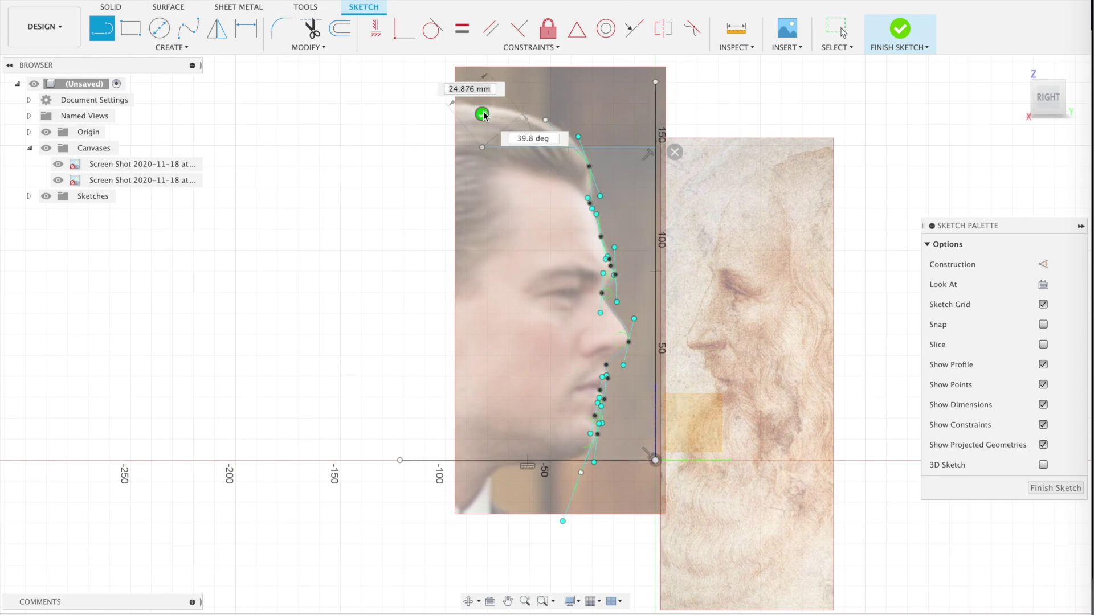
click(638, 130)
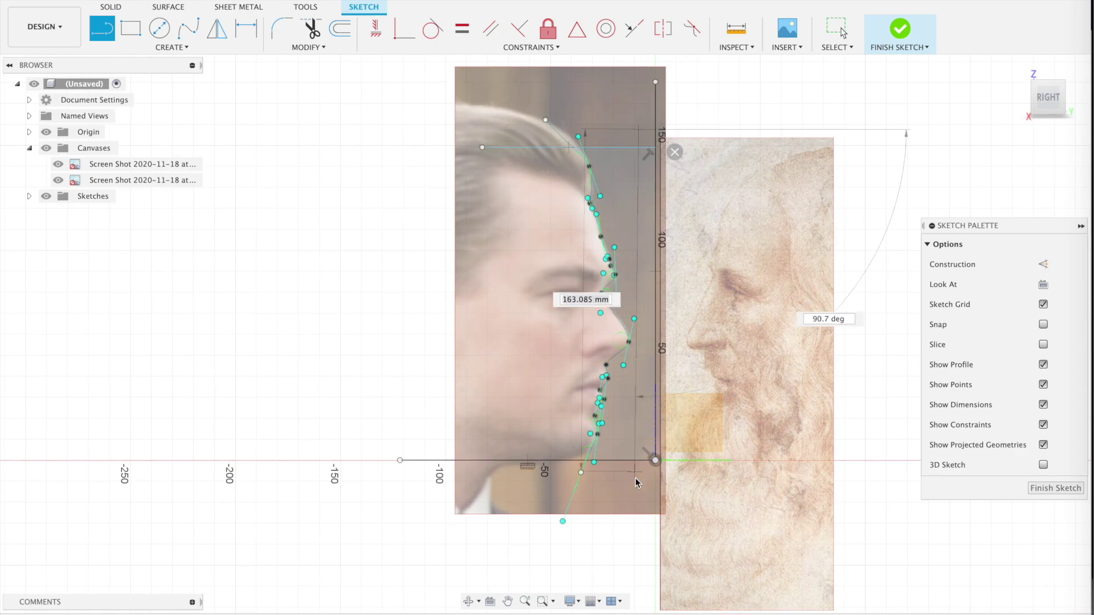
double_click(638, 487)
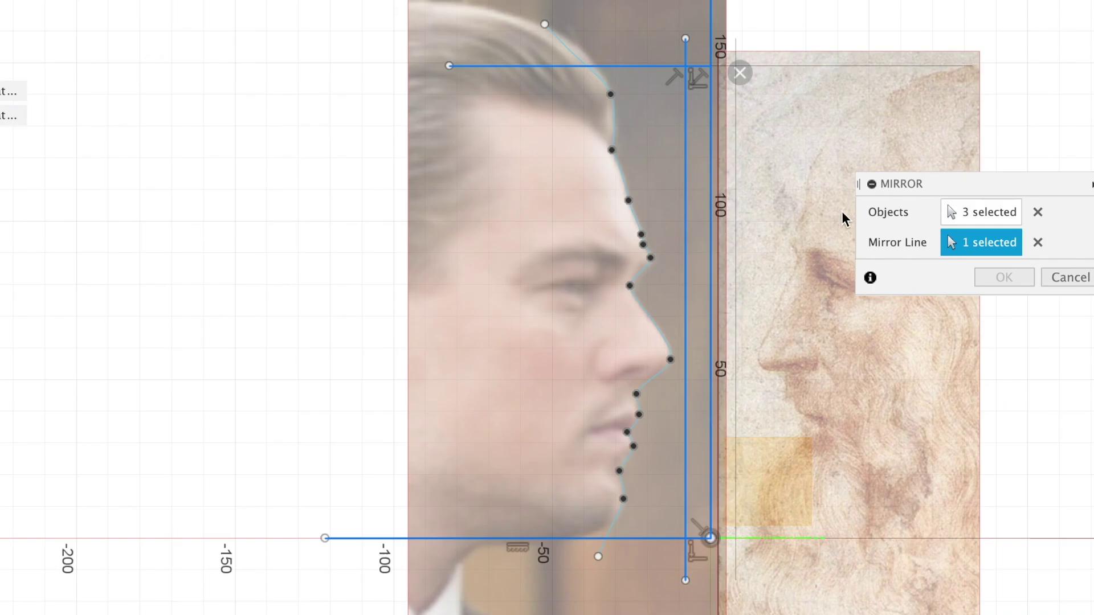
click(980, 275)
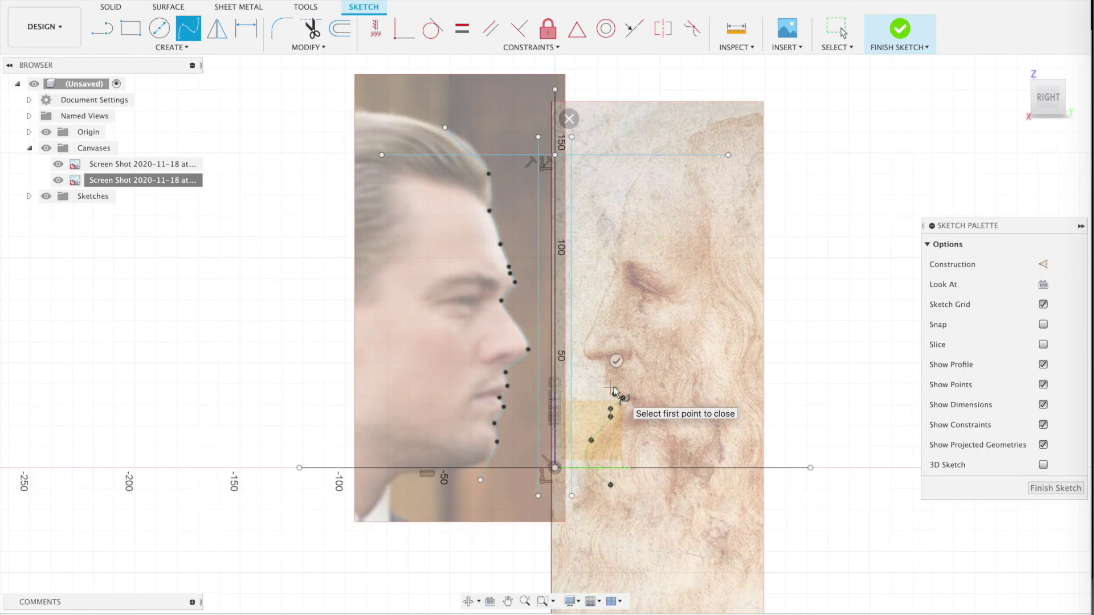
- Trace the bearded face drawing with a fit-point spline up to the forehead and adjust its points and handles around the beard, chin and lips
scroll(530, 429, up, 3)
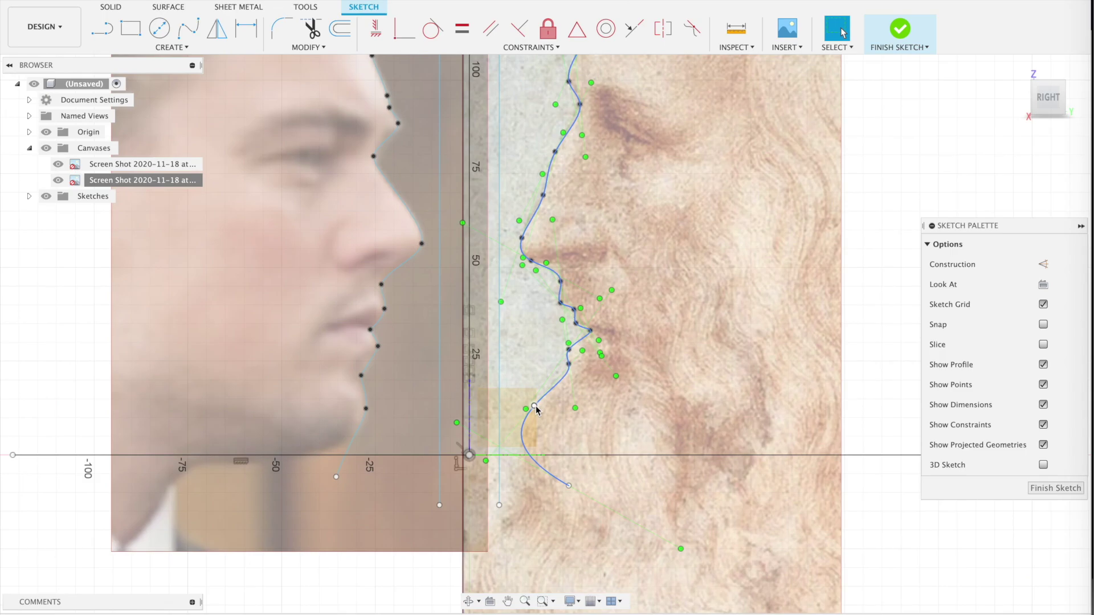
double_click(568, 487)
drag(569, 486, 612, 492)
drag(559, 406, 567, 407)
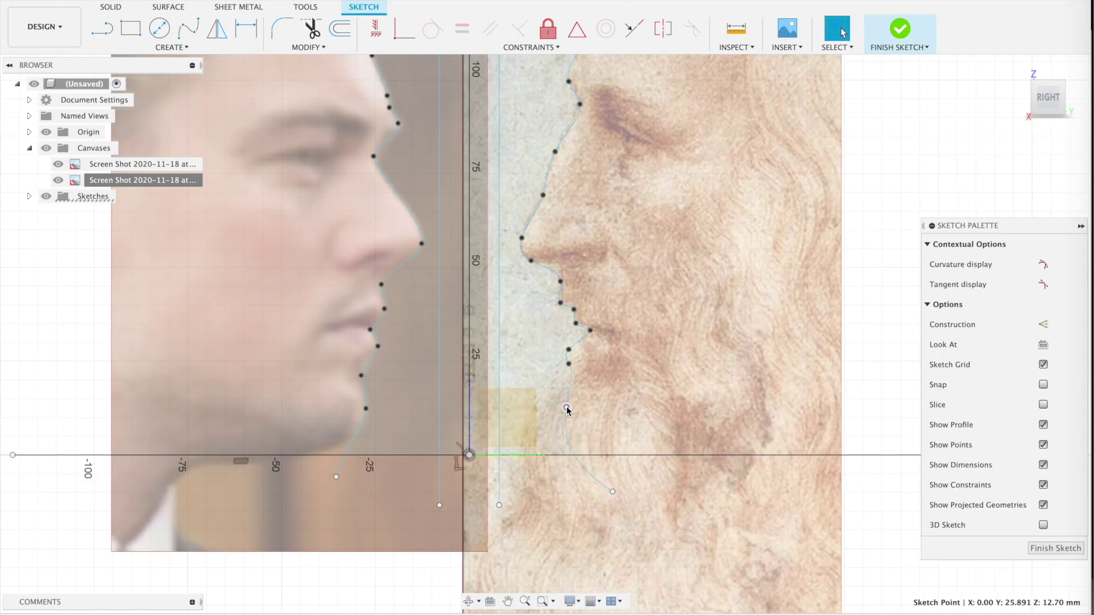
drag(569, 363, 575, 367)
mouse_move(590, 330)
mouse_down()
mouse_move(596, 344)
mouse_move(565, 300)
mouse_move(573, 322)
mouse_up()
drag(552, 255, 554, 253)
drag(571, 314, 575, 337)
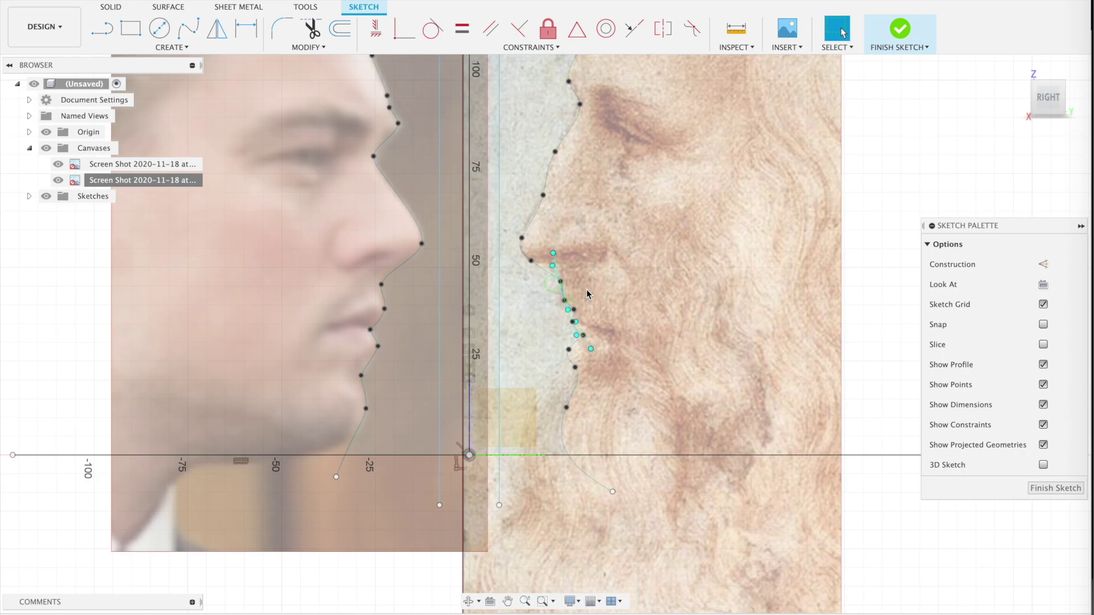
- Adjust the spline's points and tangent handles along the nose, brow and forehead to follow the drawn face
drag(522, 238, 521, 233)
drag(543, 195, 542, 196)
middle_drag(557, 154, 551, 228)
drag(577, 206, 572, 188)
click(563, 156)
drag(561, 131, 554, 106)
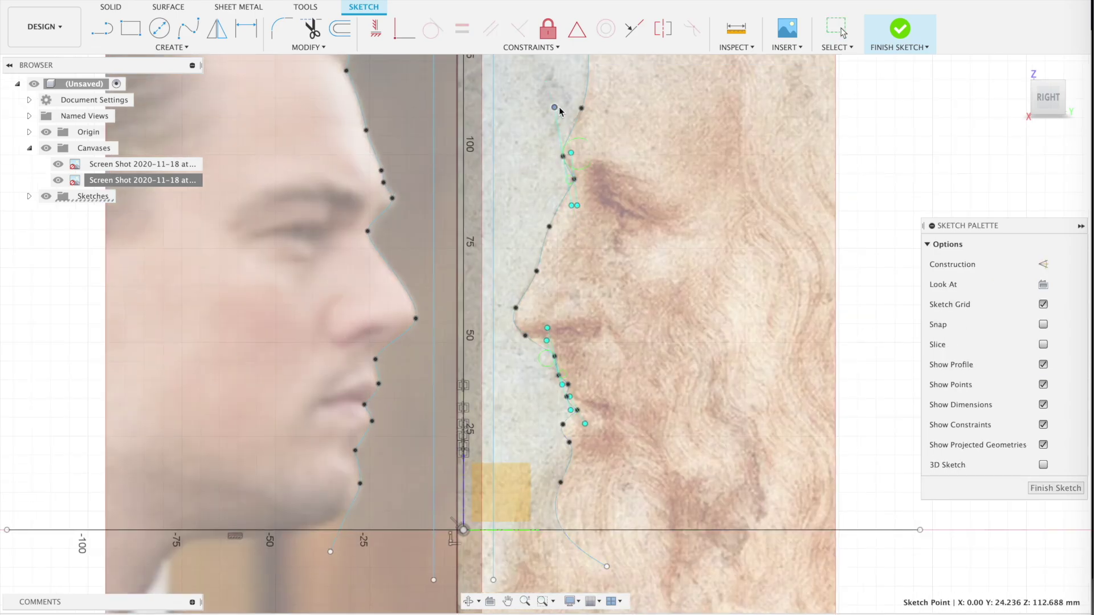
middle_drag(559, 109, 577, 194)
drag(600, 193, 597, 196)
scroll(597, 195, down, 2)
middle_drag(597, 196, 597, 81)
- Draw a base rectangle from the lower end of the drawn-face spline to the vertical centre axis
key(r)
click(617, 432)
click(511, 456)
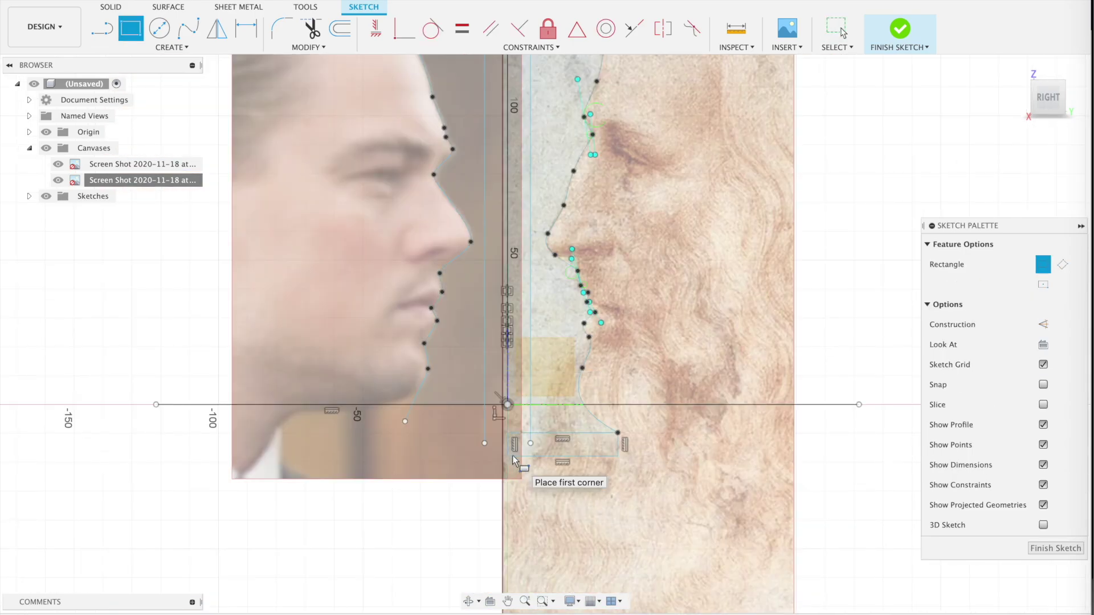
key(Escape)
- Mirror the base rectangle across the vertical centre axis and join the other spline's lower end to its corner
click(217, 29)
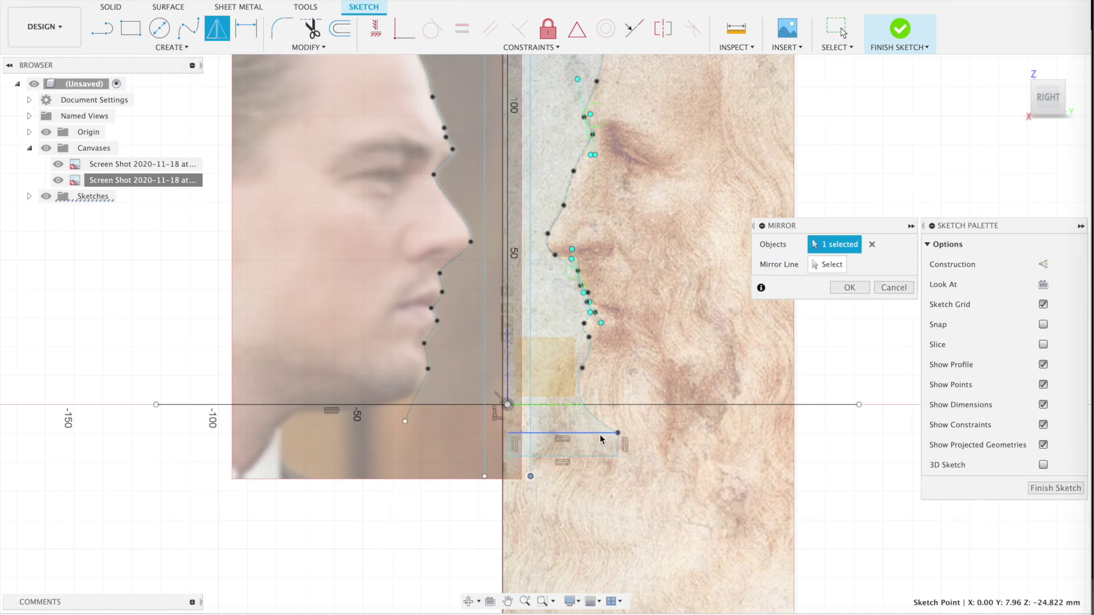
double_click(601, 433)
click(823, 265)
click(507, 370)
click(858, 290)
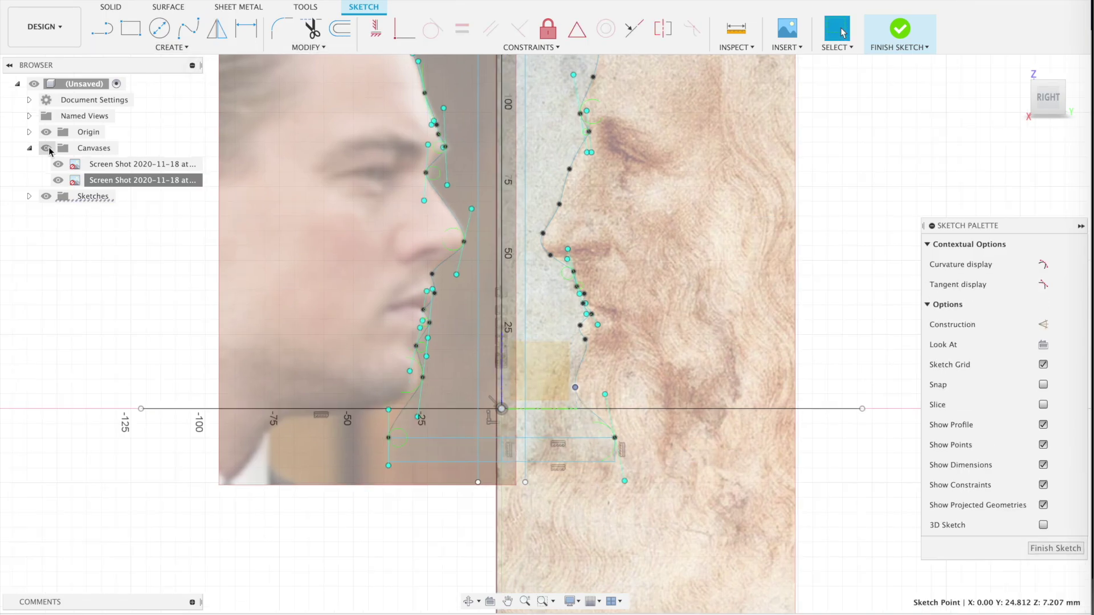
- Hide the face canvases and finish the sketch with both face splines ending on the upper horizontal line
click(46, 148)
scroll(135, 307, up, 3)
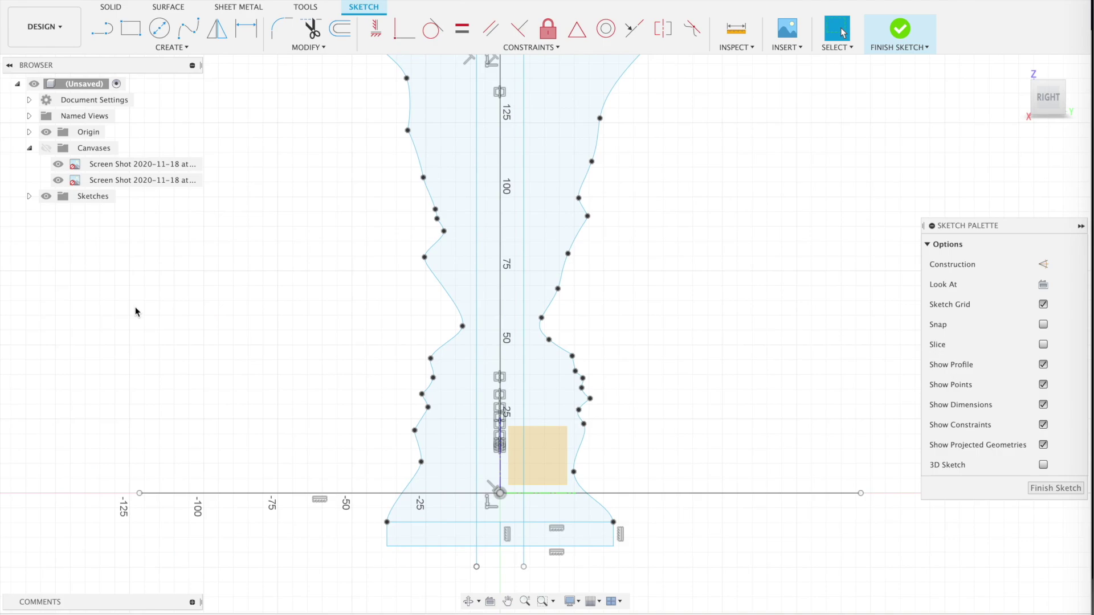
scroll(135, 307, down, 2)
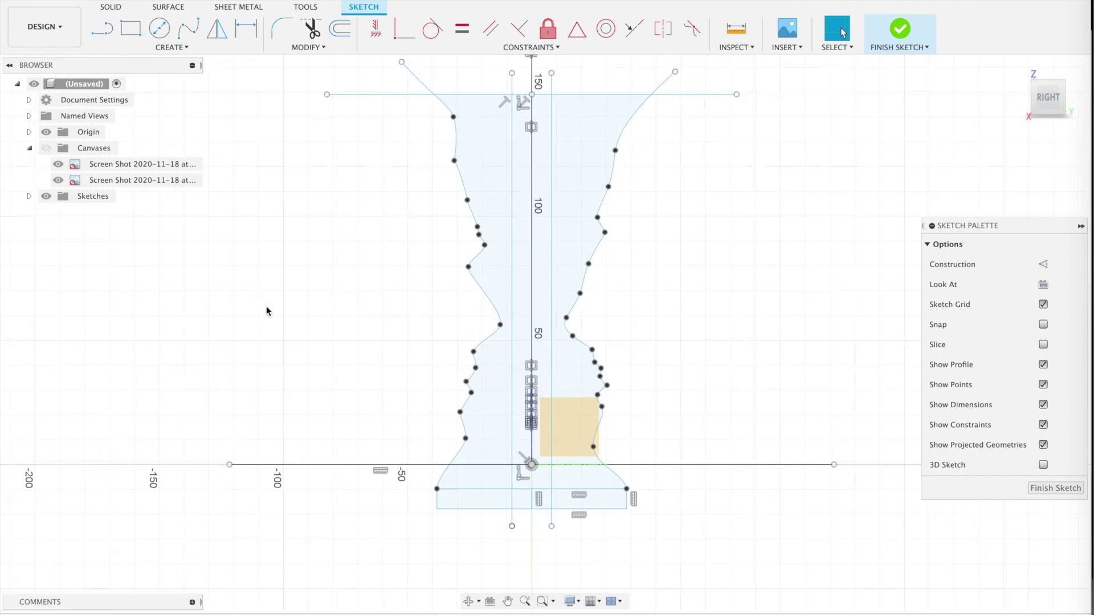
scroll(266, 306, up, 2)
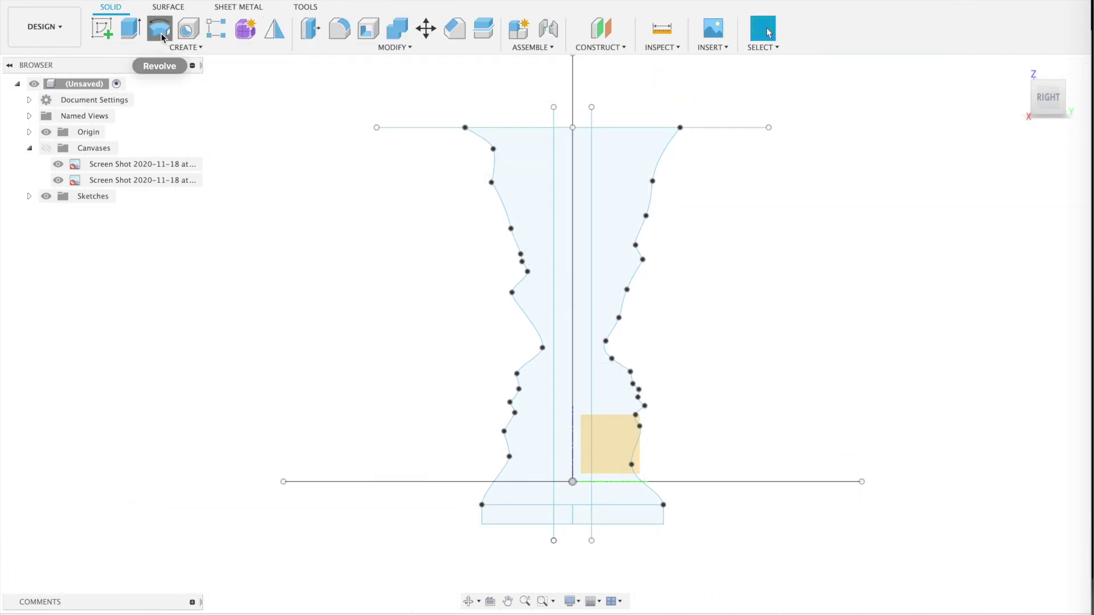
- Revolve the six profile regions on both sides of the central core by -60 degrees around the vertical centre line as a new body
click(160, 33)
click(543, 191)
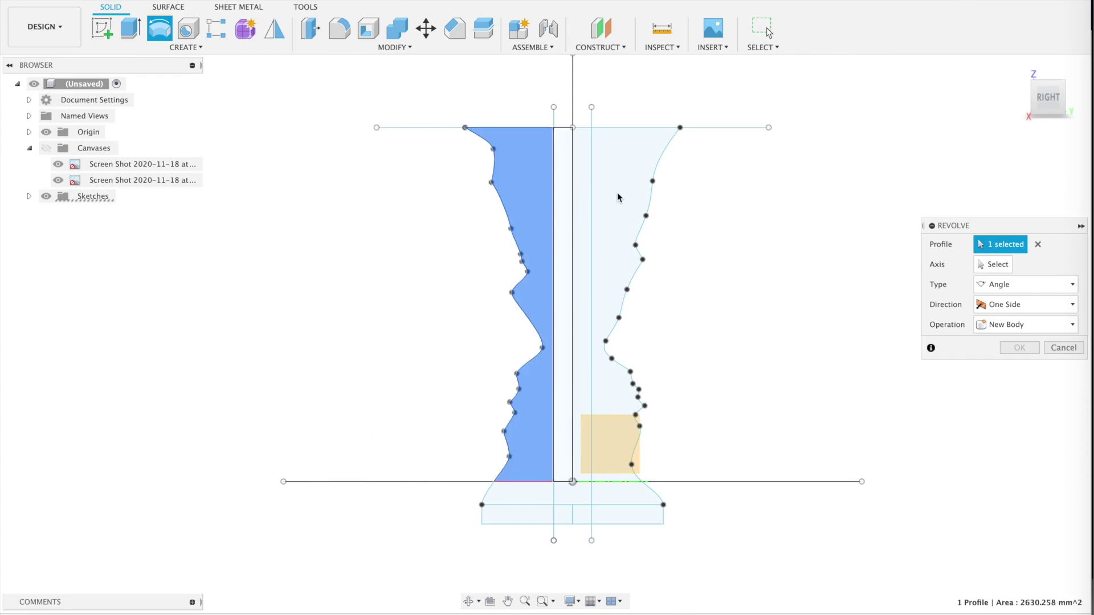
click(620, 199)
click(627, 497)
click(625, 514)
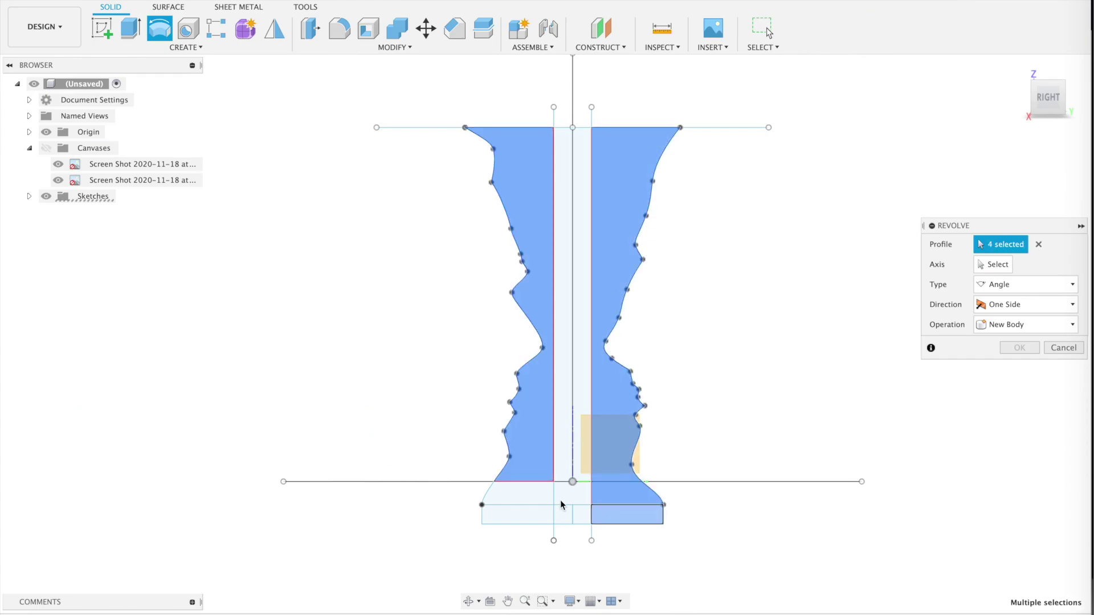
click(535, 496)
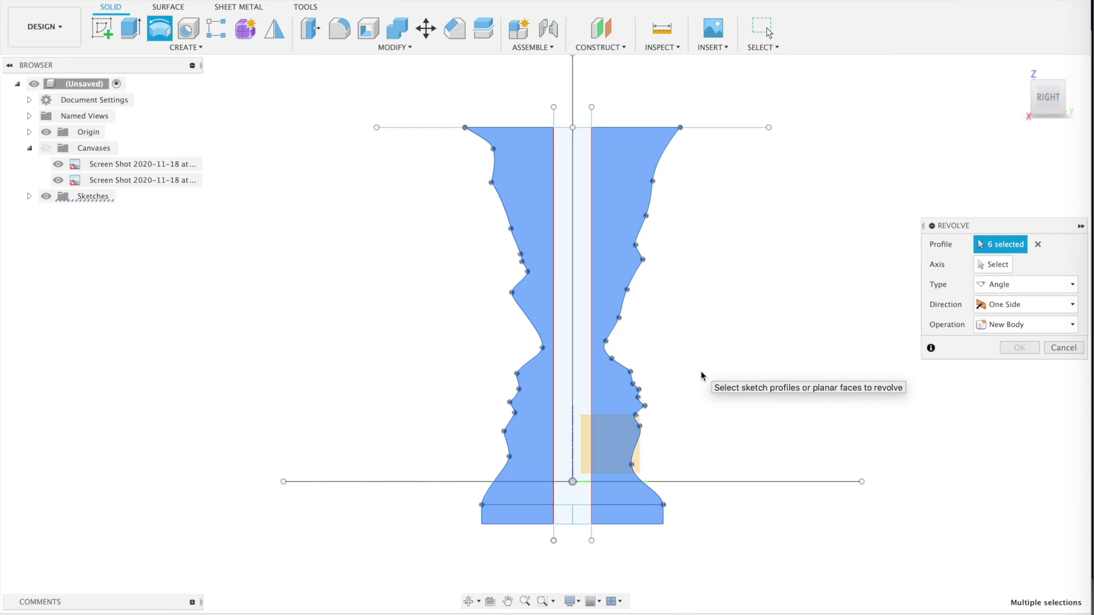
shift+scroll(701, 371, right, 5)
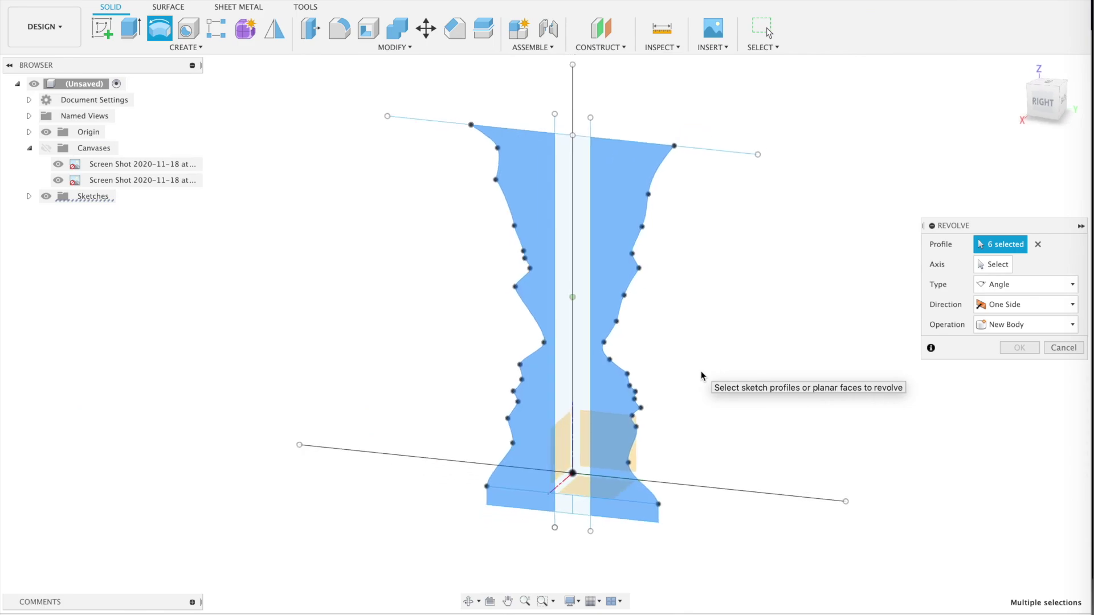
click(994, 264)
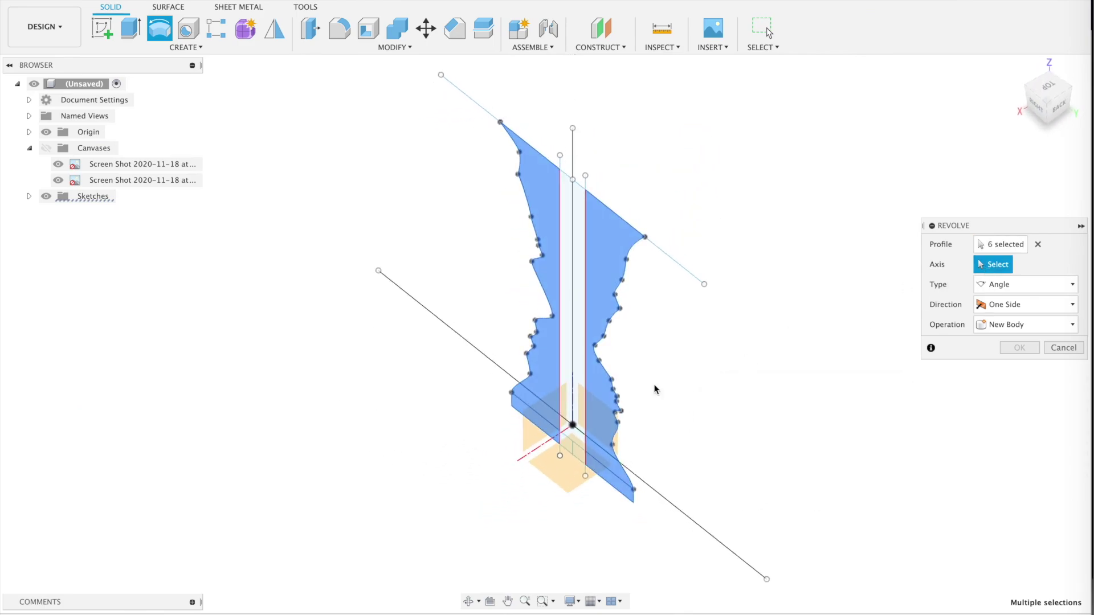
click(571, 416)
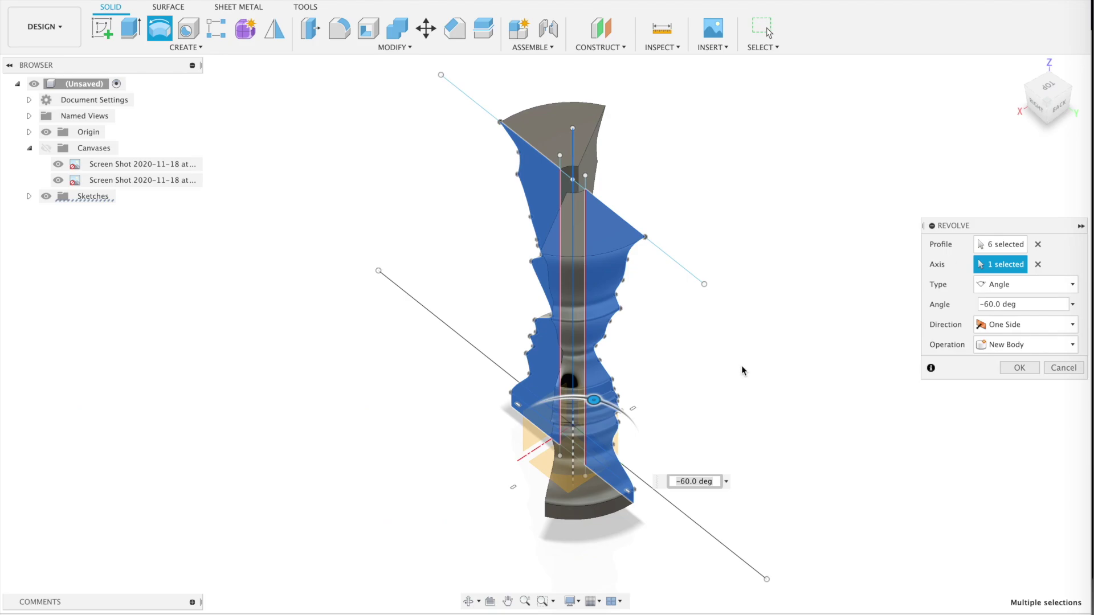
shift+scroll(742, 366, left, 5)
key(Return)
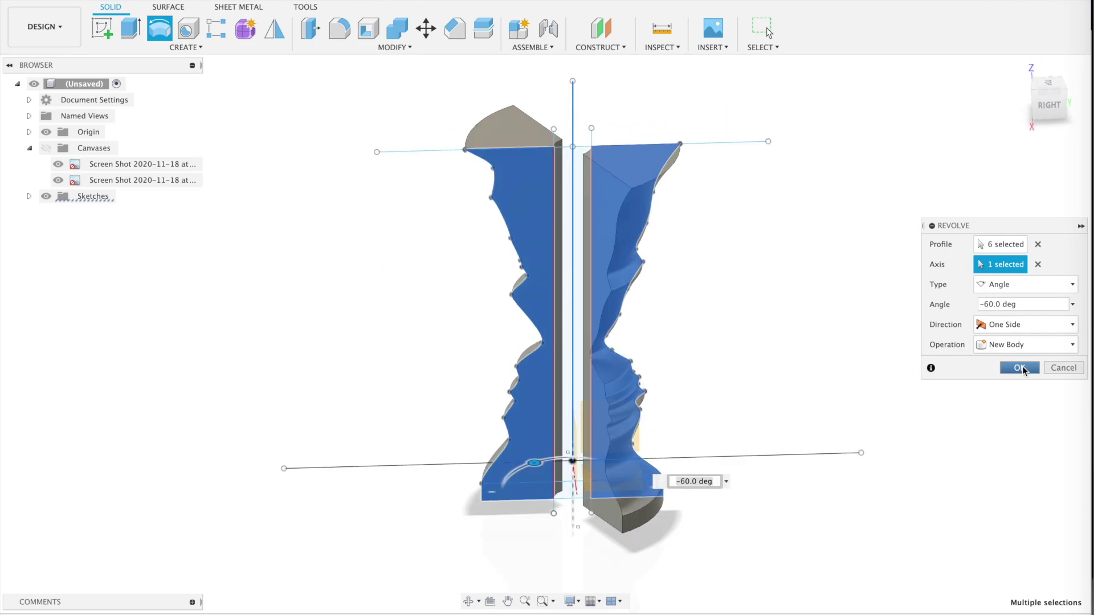
- Sketch a circle about 30 mm in diameter centred on the origin on the horizontal origin plane
shift+scroll(739, 344, down, 5)
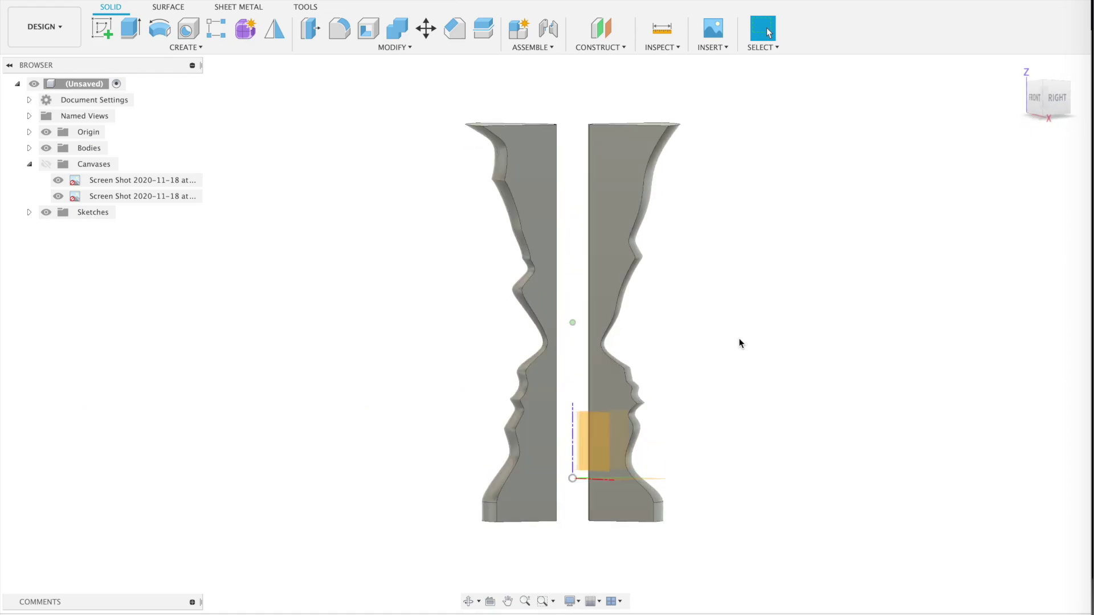
shift+scroll(741, 343, up, 5)
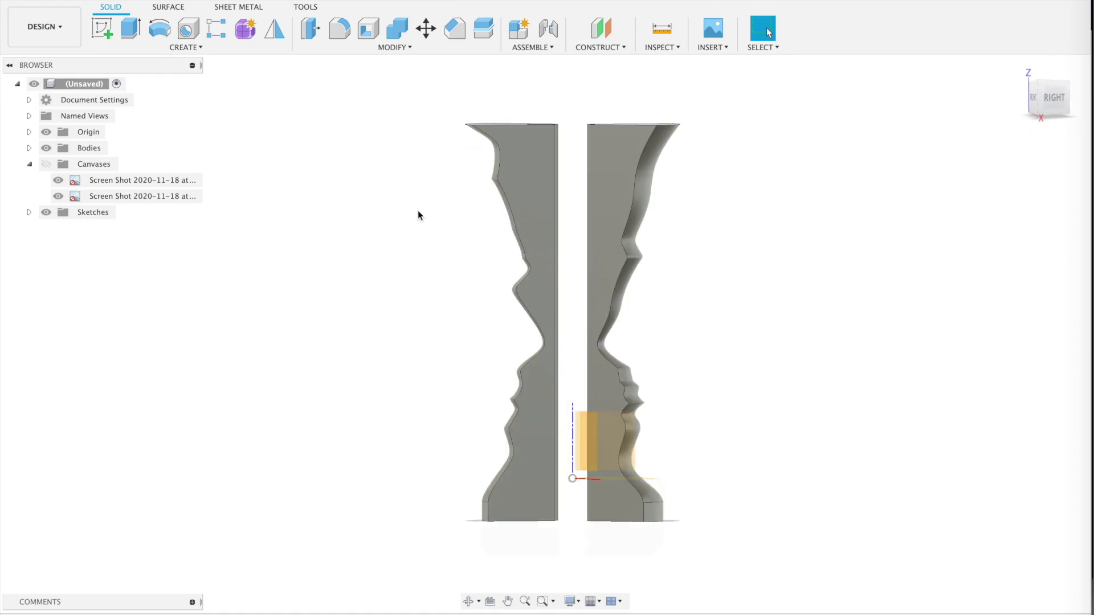
shift+scroll(181, 112, up, 5)
click(102, 28)
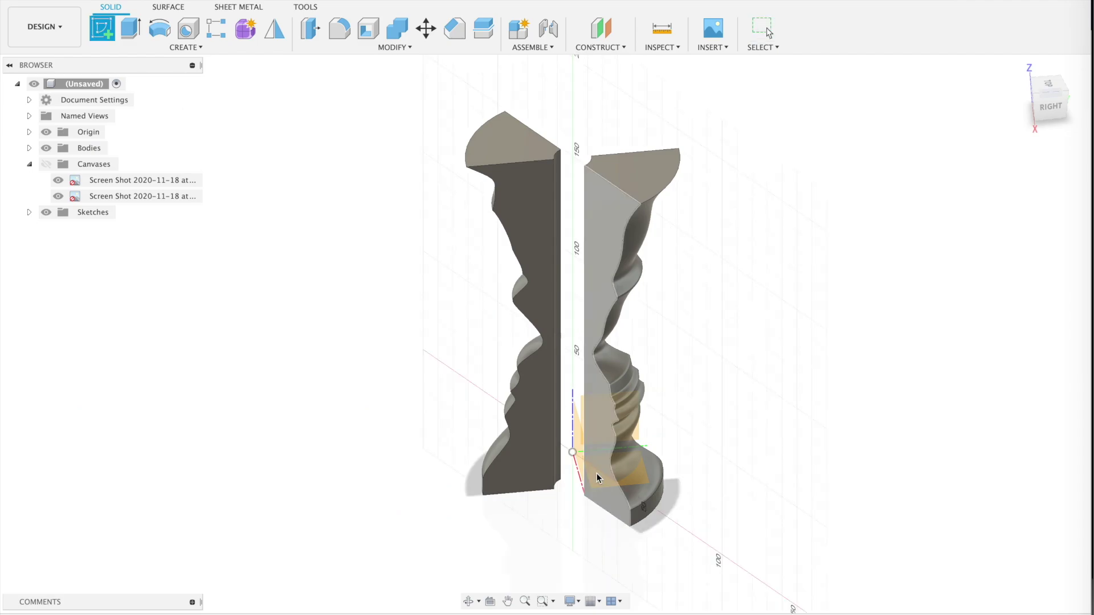
click(597, 477)
key(c)
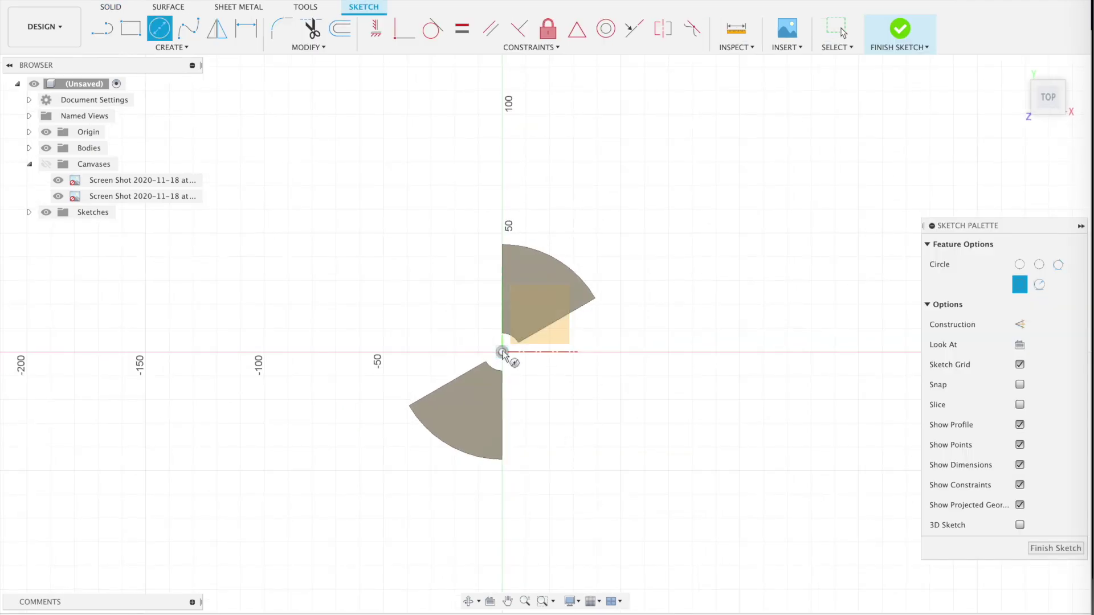
click(509, 338)
key(Escape)
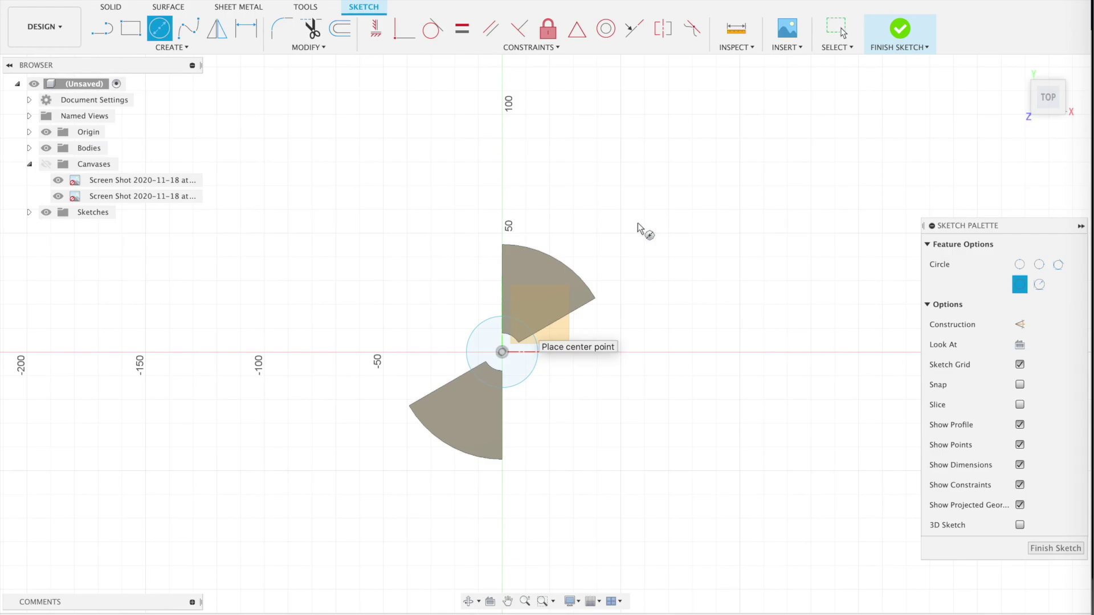
key(Escape)
shift+middle_drag(637, 224, 590, 255)
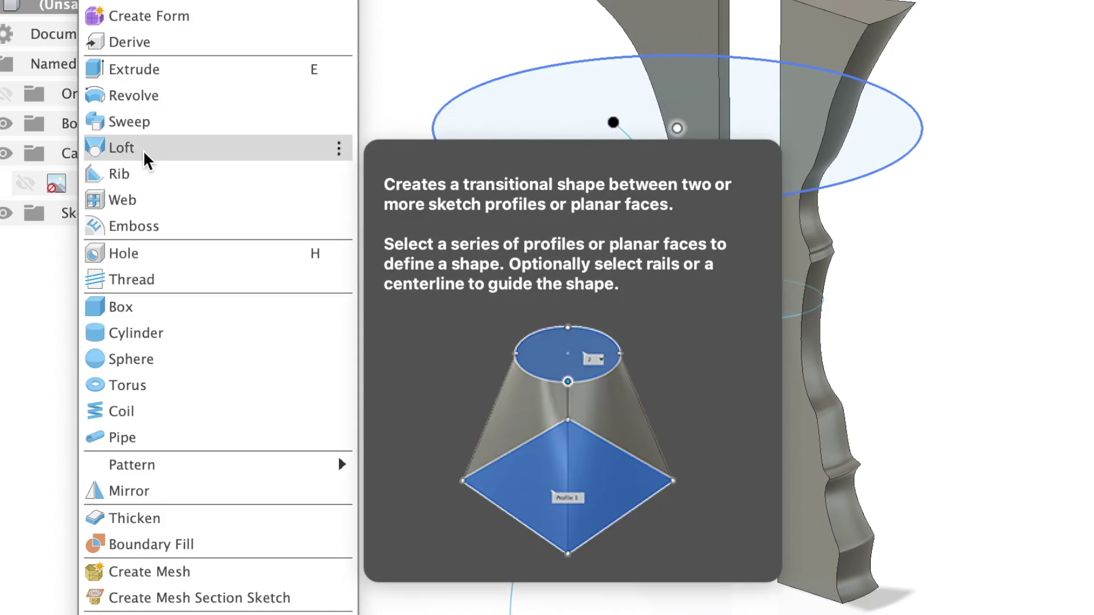
- Set up a Loft with the Join operation between the facing flat sides of the two revolved bodies
click(143, 149)
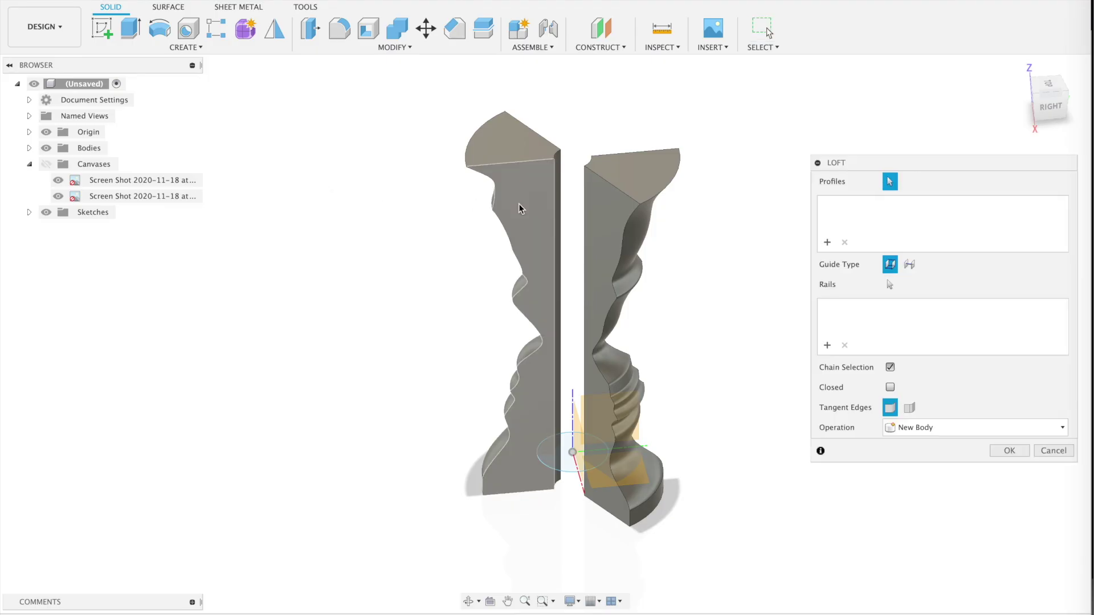
click(519, 206)
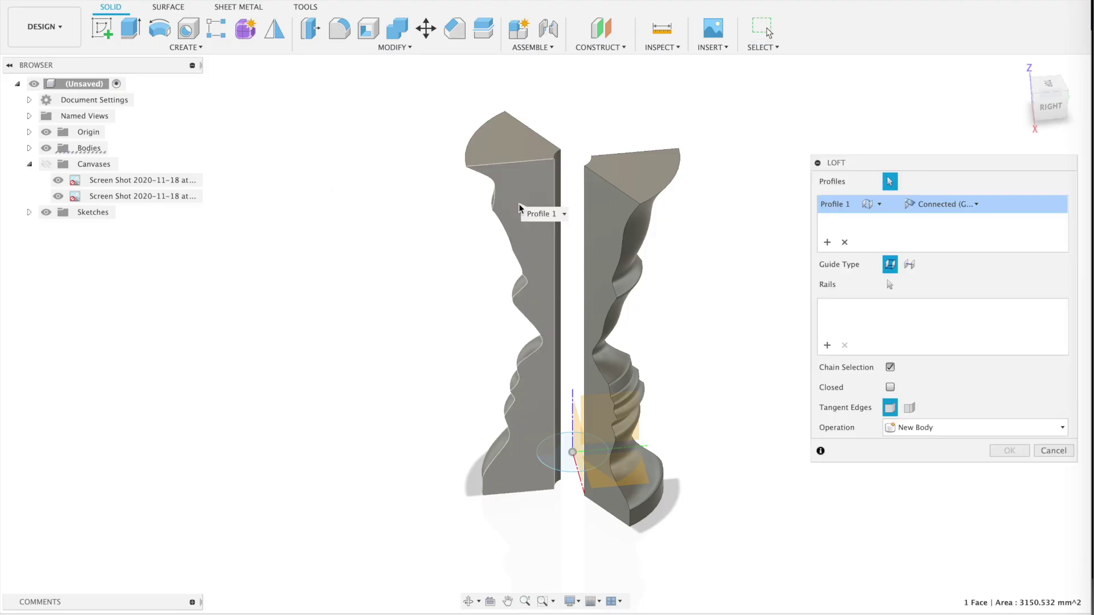
click(607, 228)
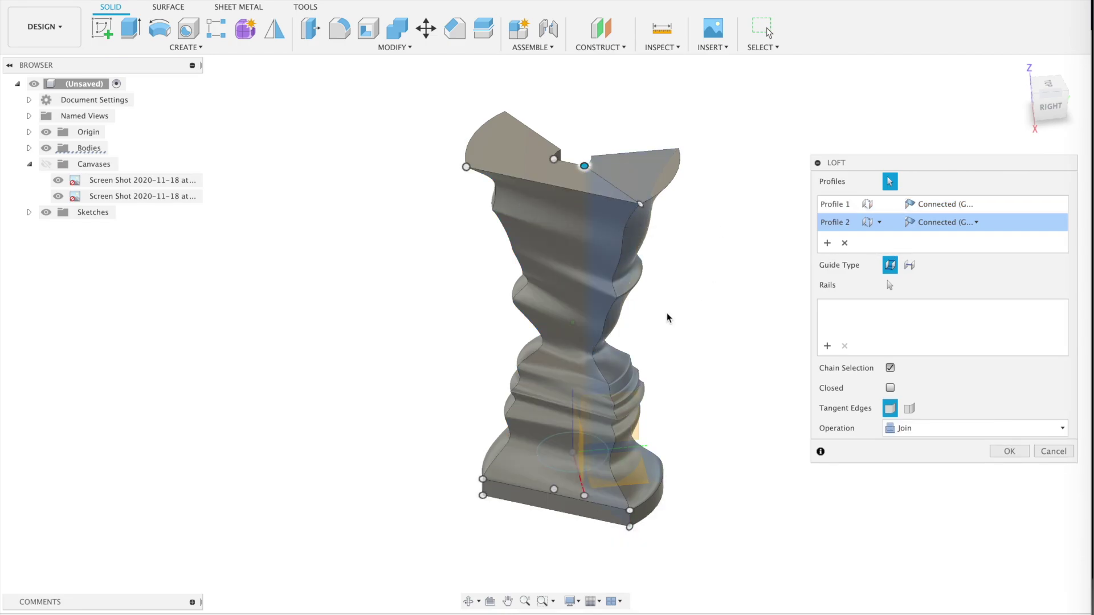
shift+scroll(667, 318, down, 3)
shift+scroll(667, 318, left, 4)
shift+scroll(667, 318, up, 3)
shift+scroll(667, 313, up, 1)
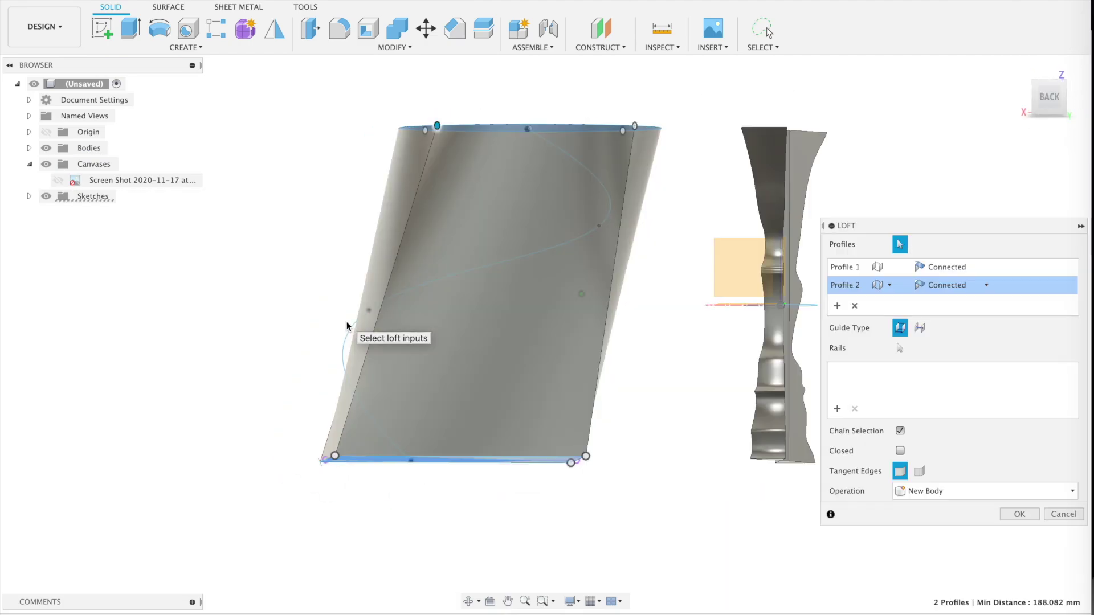
shift+scroll(348, 326, up, 3)
shift+scroll(348, 326, right, 3)
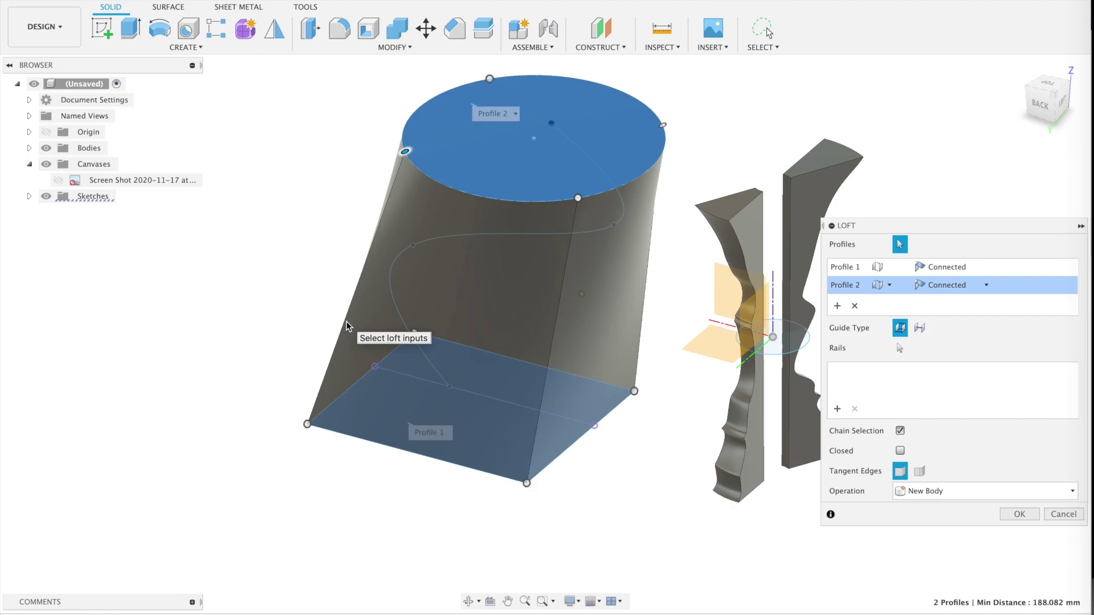
- Try to guide the example loft between the rectangle and the circle with the S-shaped spline as its centreline
shift+scroll(347, 321, left, 4)
click(919, 328)
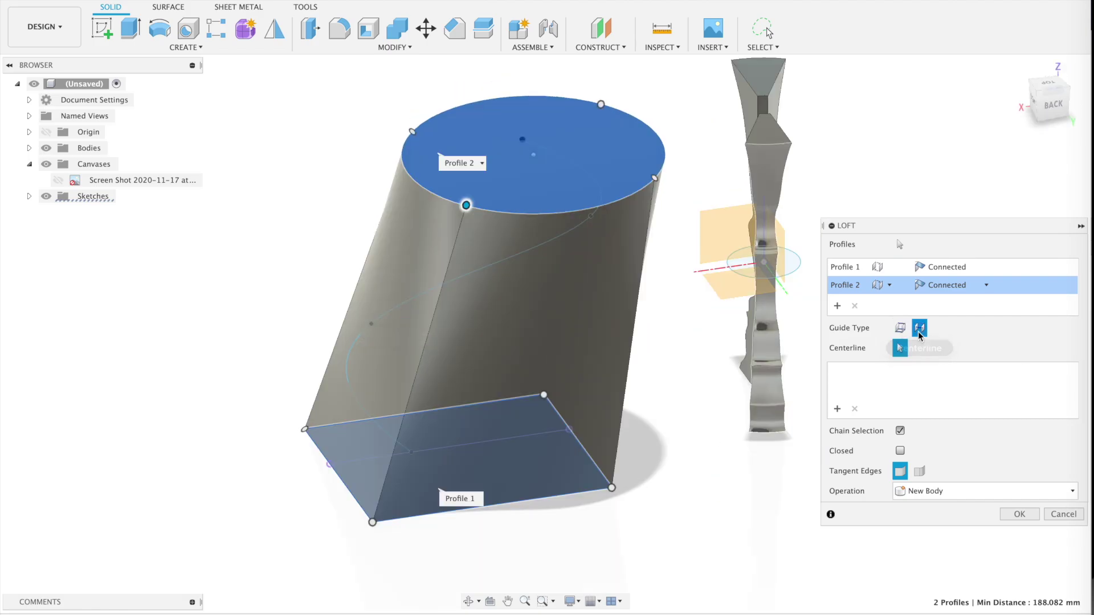
click(525, 251)
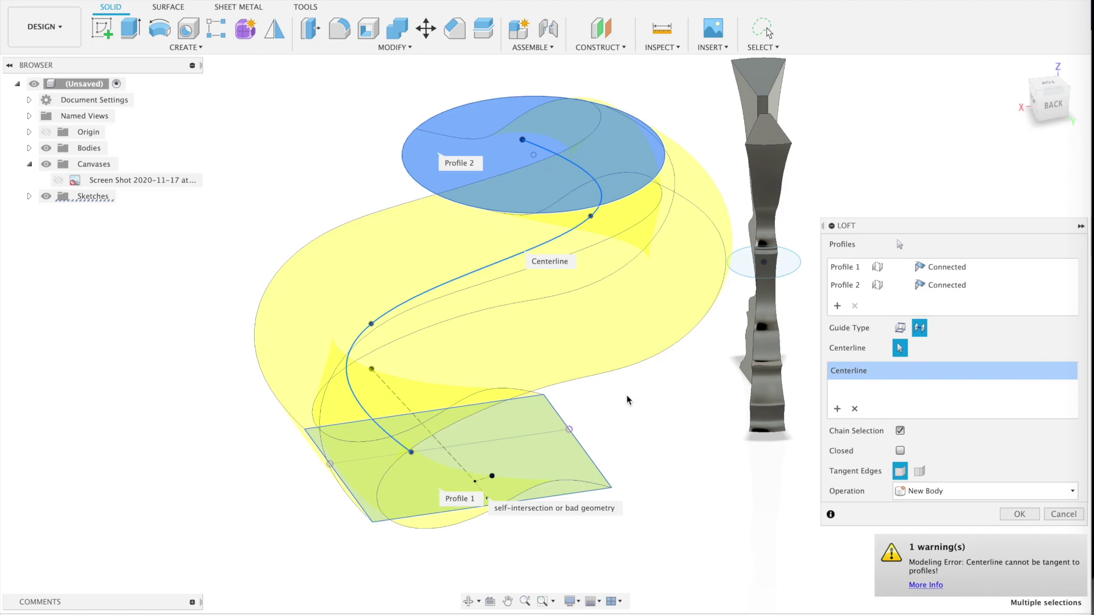
shift+scroll(627, 395, up, 5)
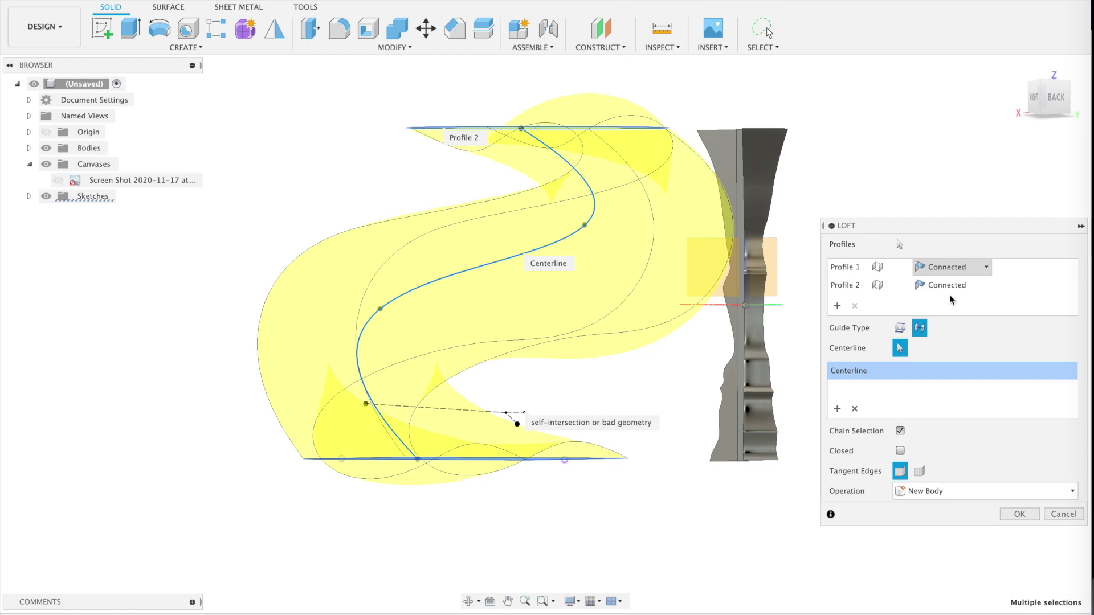
click(950, 268)
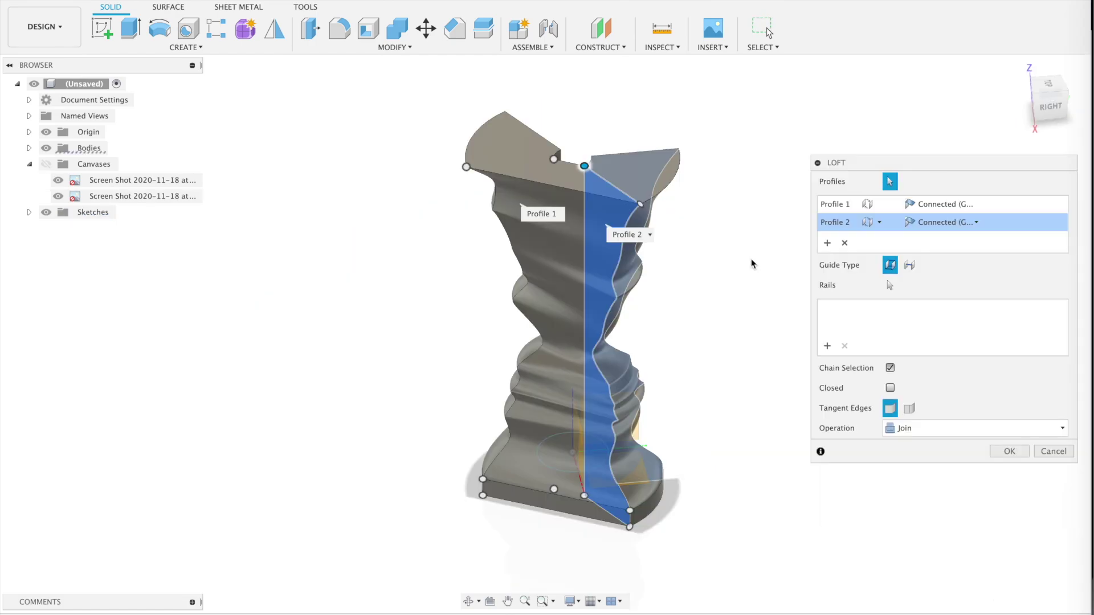
- Complete the Join loft between the facing flat sides of the two revolved bodies, using the sketched circle as its centreline
shift+scroll(666, 313, up, 5)
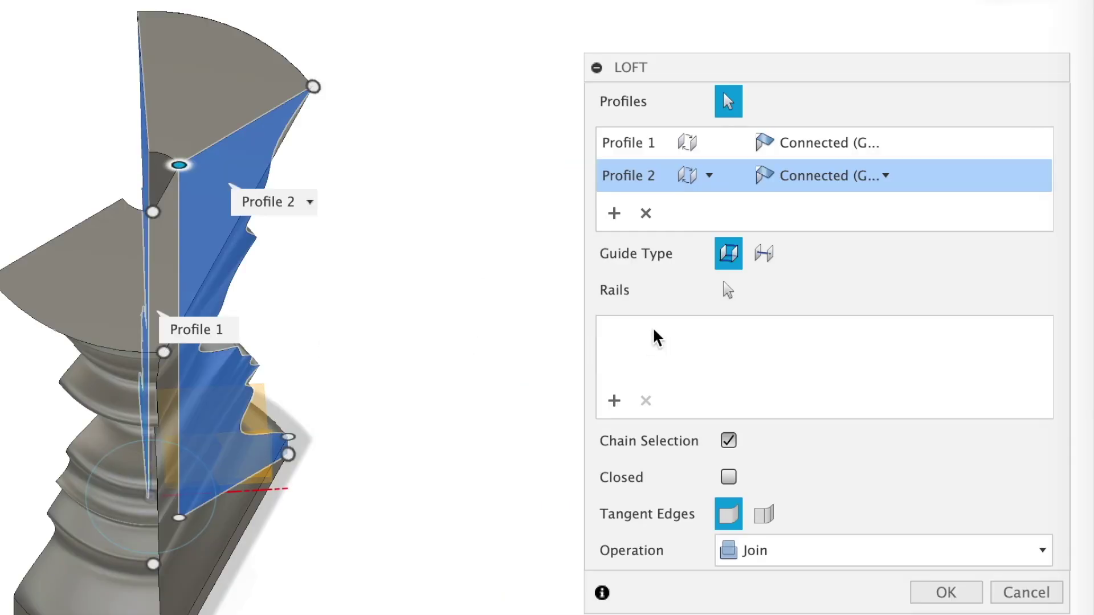
click(764, 254)
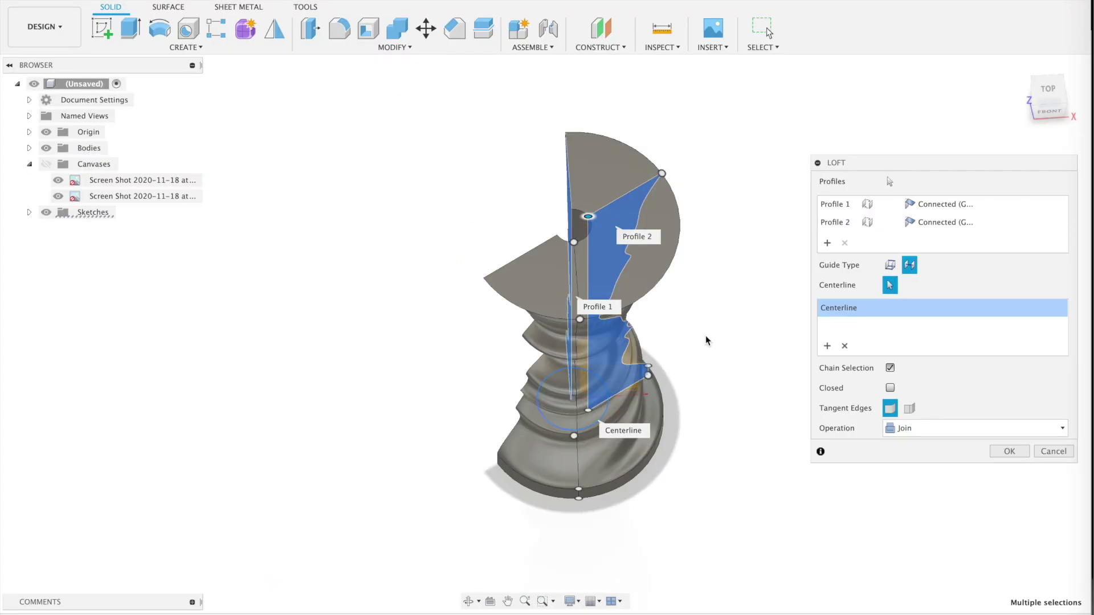
shift+scroll(706, 341, right, 5)
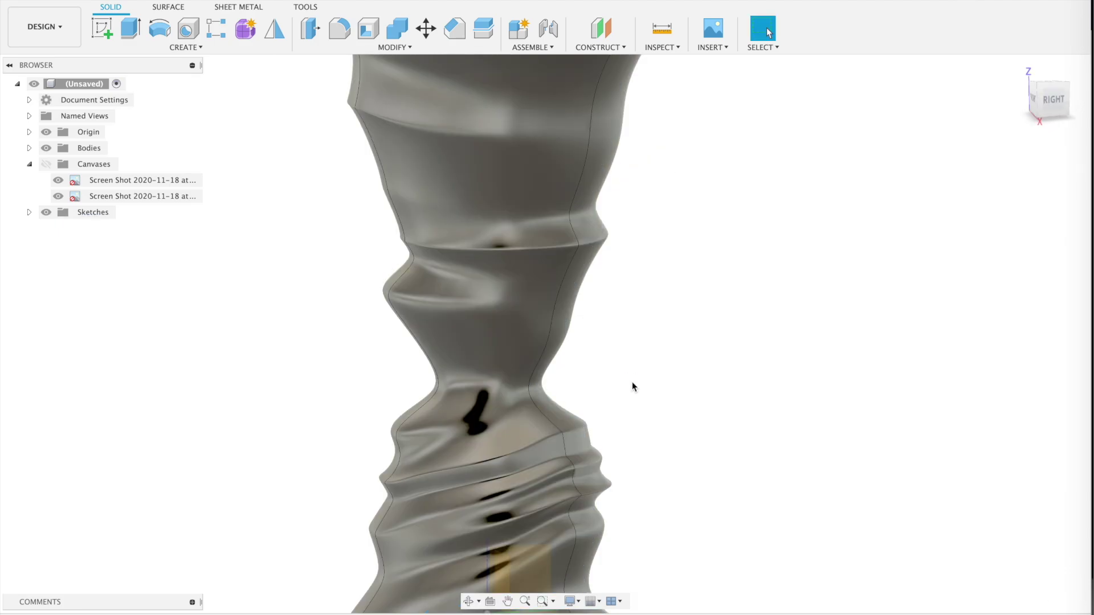
scroll(632, 382, down, 5)
shift+scroll(632, 382, right, 3)
shift+scroll(632, 386, down, 10)
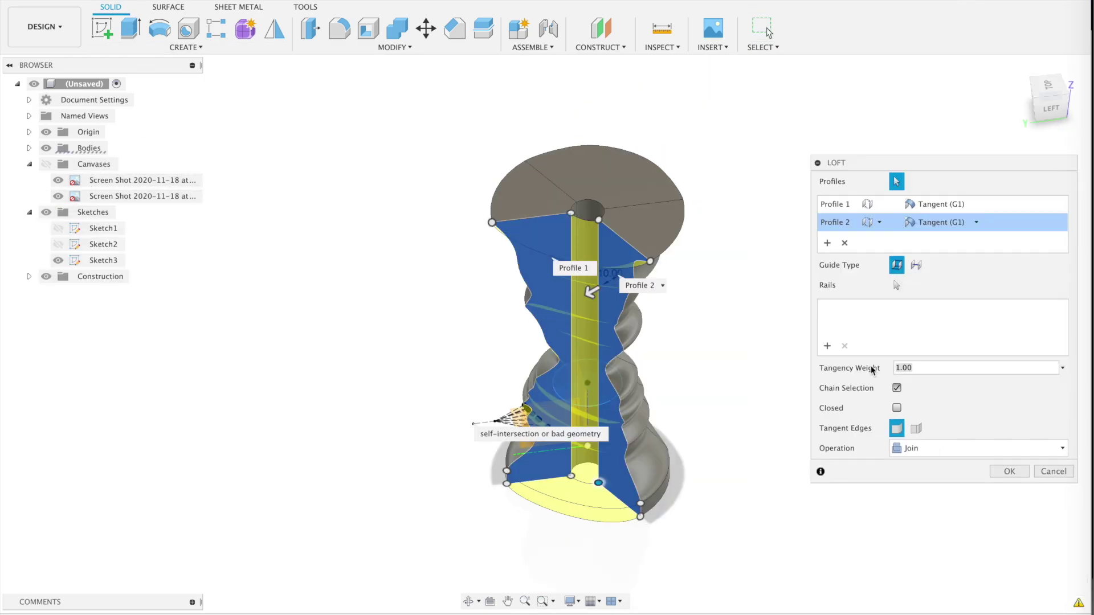
- Loft the remaining gap with Tangent (G1) profiles, a tangency weight of 0.5, the circle as centreline and the Join operation
click(915, 266)
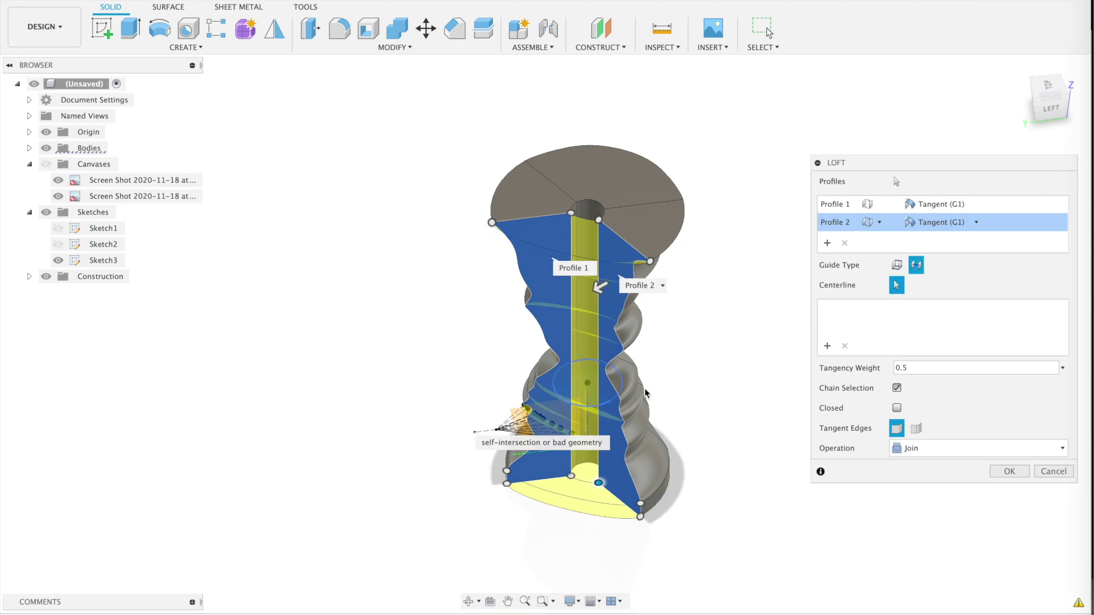
click(621, 387)
scroll(703, 386, up, 3)
shift+scroll(703, 386, down, 5)
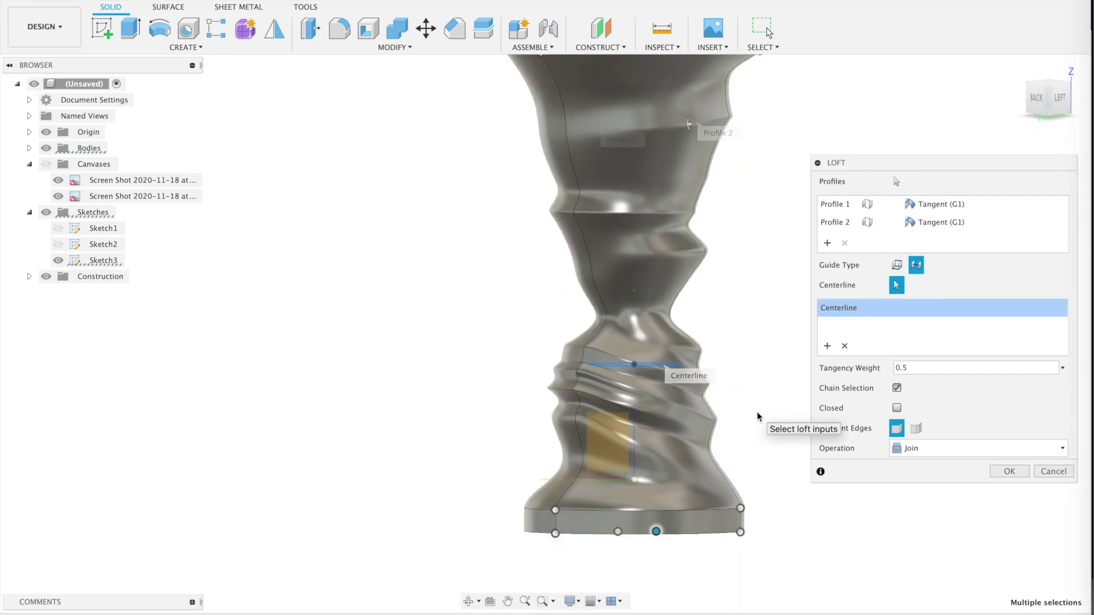
key(Return)
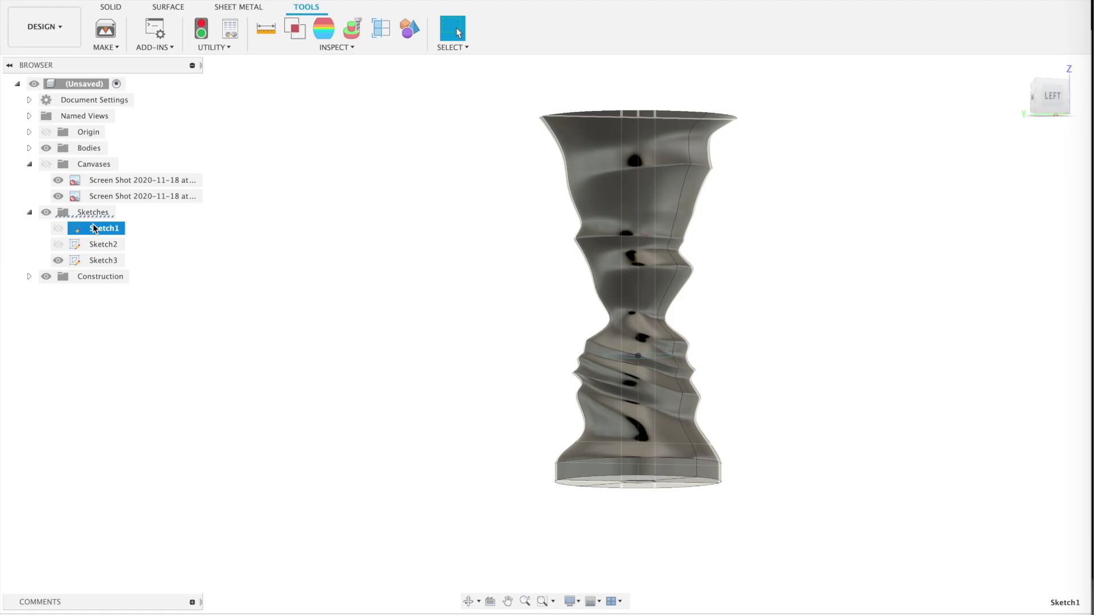
- In the face profile sketch, move the second spline point from the rim on the -Y side down to about Z 133 mm and finish the sketch
double_click(95, 228)
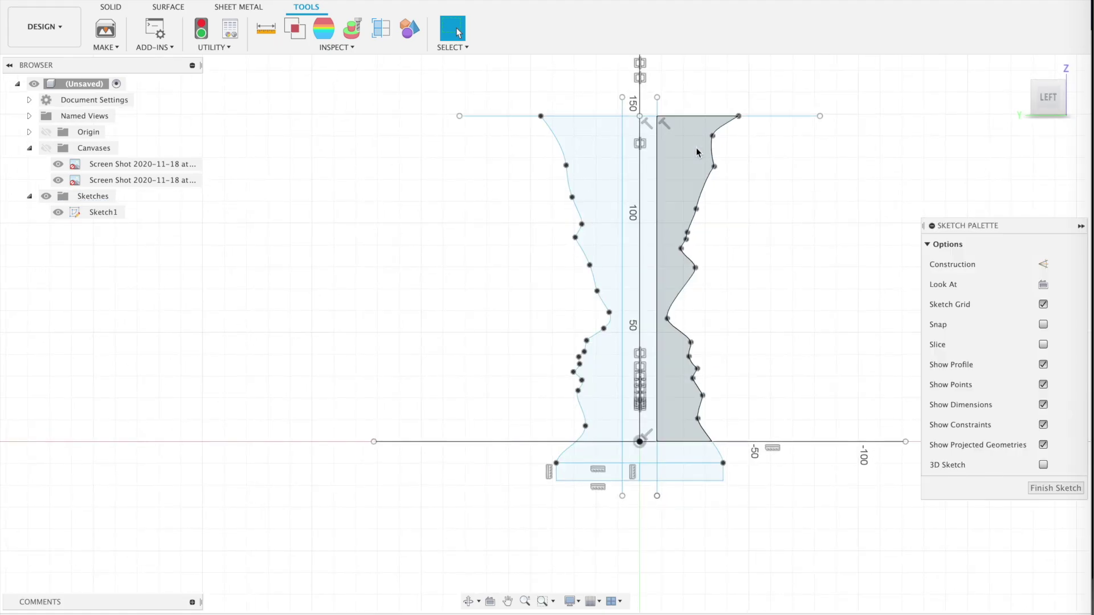
scroll(698, 153, up, 5)
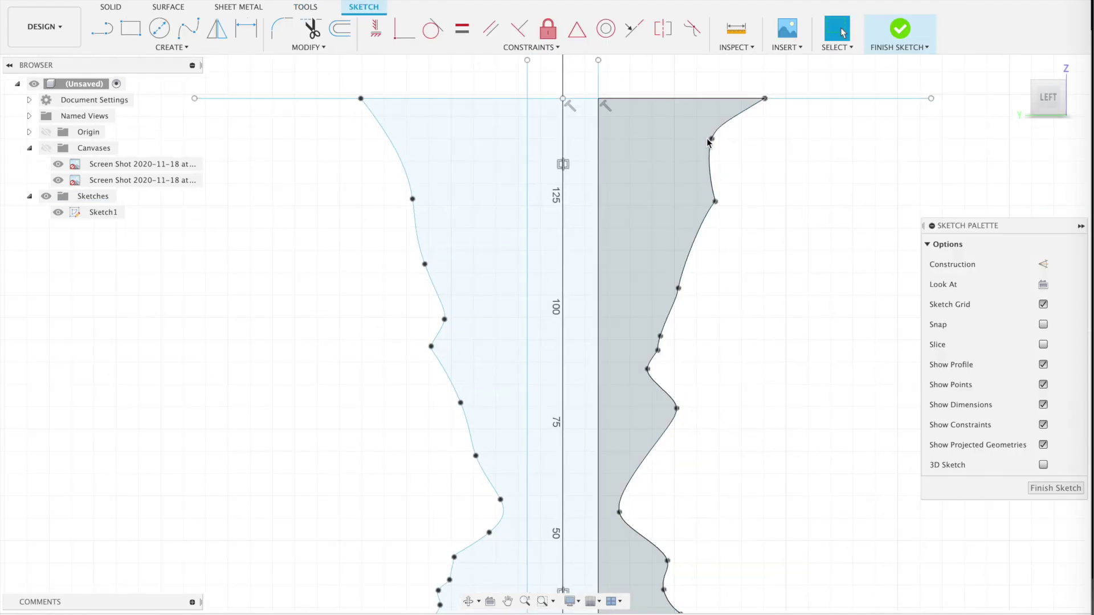
click(713, 140)
drag(727, 142, 720, 165)
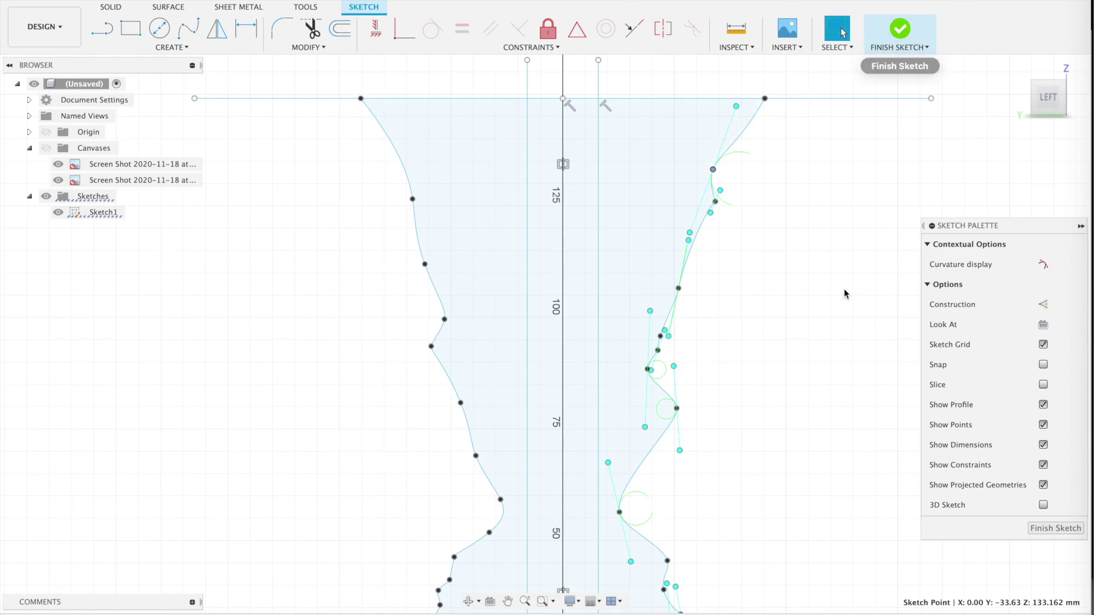
scroll(838, 306, down, 5)
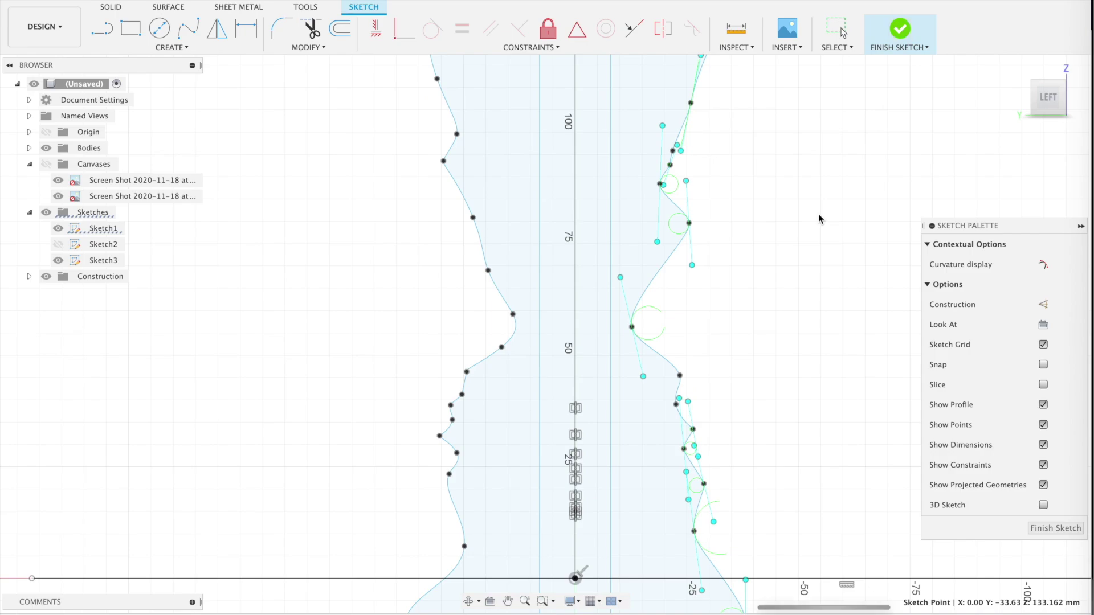
key(Return)
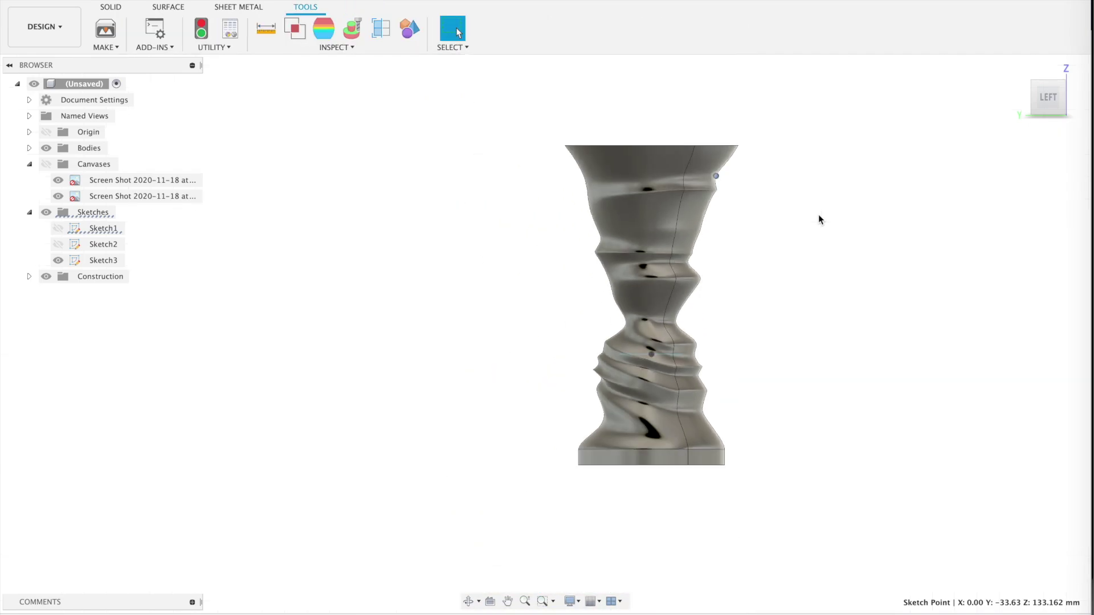
- Hide the sketch containing the centreline circle
shift+scroll(320, 542, up, 5)
click(59, 261)
shift+scroll(473, 379, down, 8)
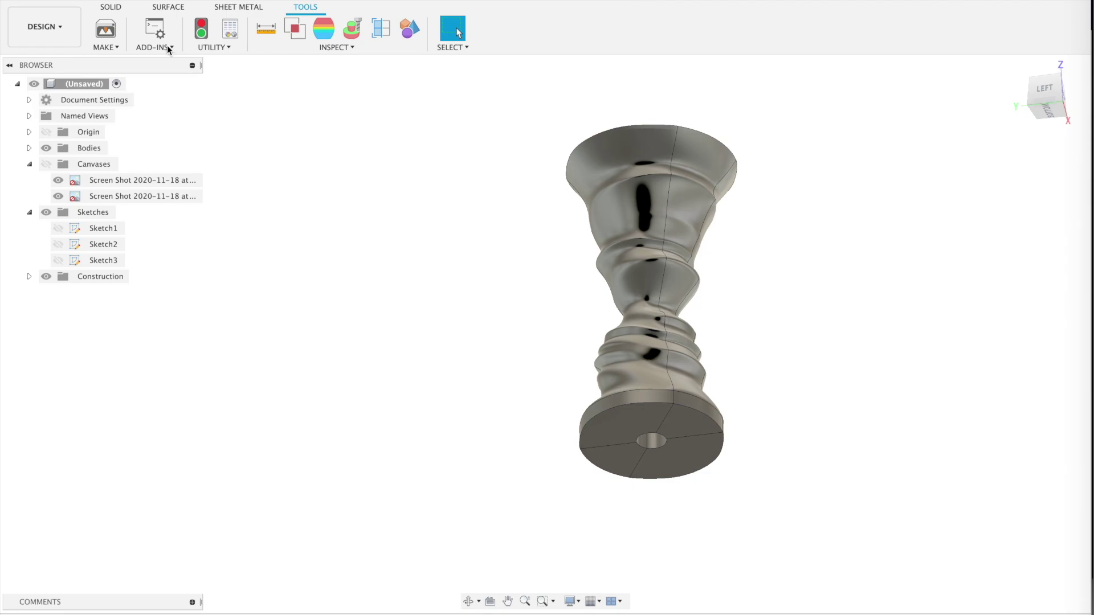
- Sketch a circle slightly larger than the central hole, centred on the origin, on the underside of the vase base
click(113, 8)
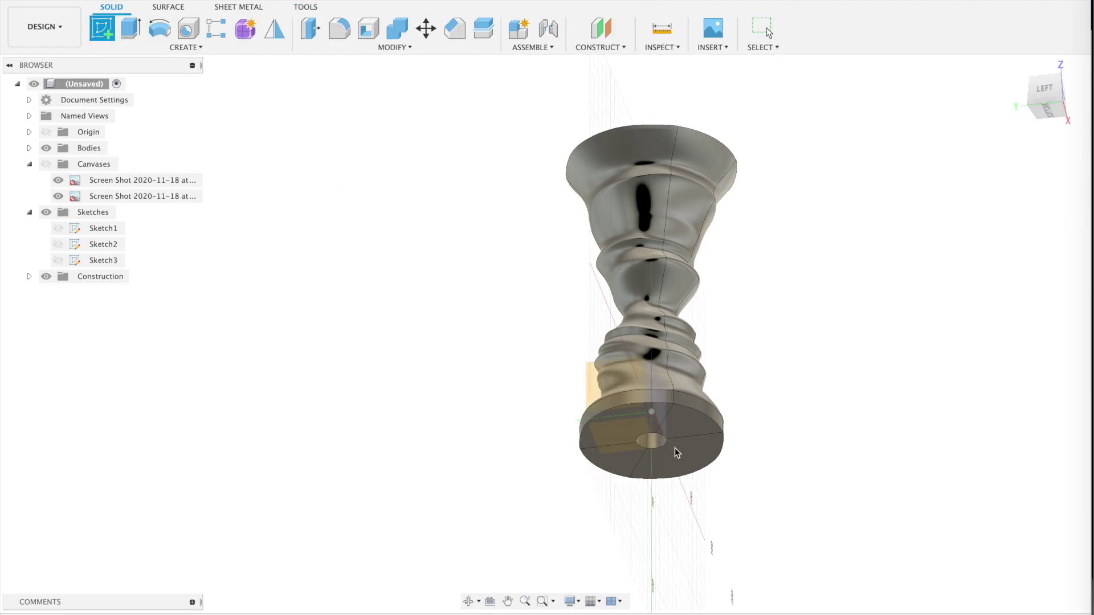
key(s)
click(635, 442)
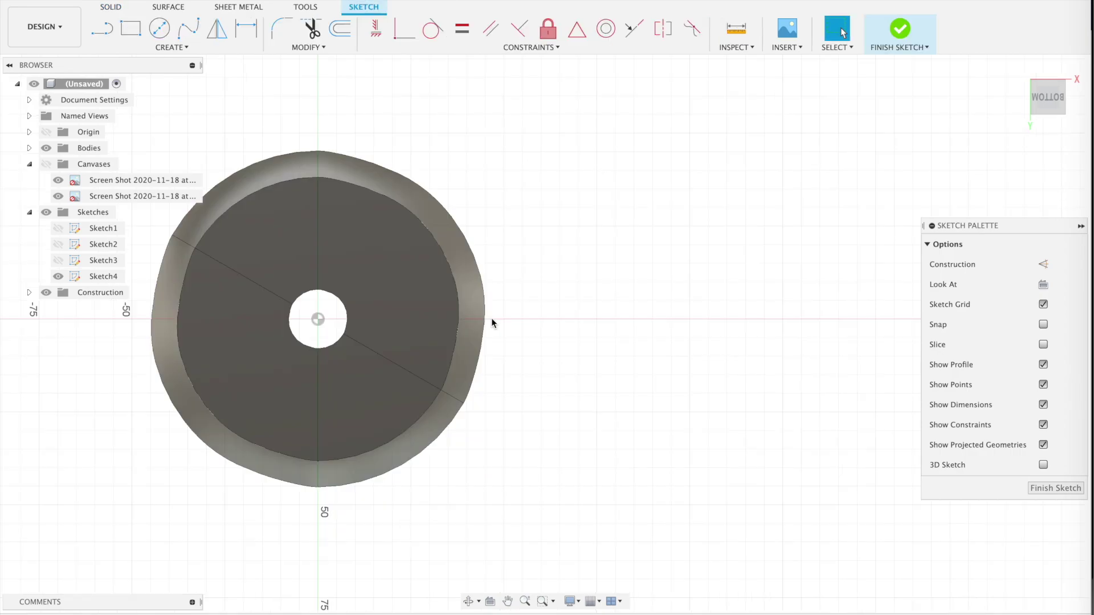
key(c)
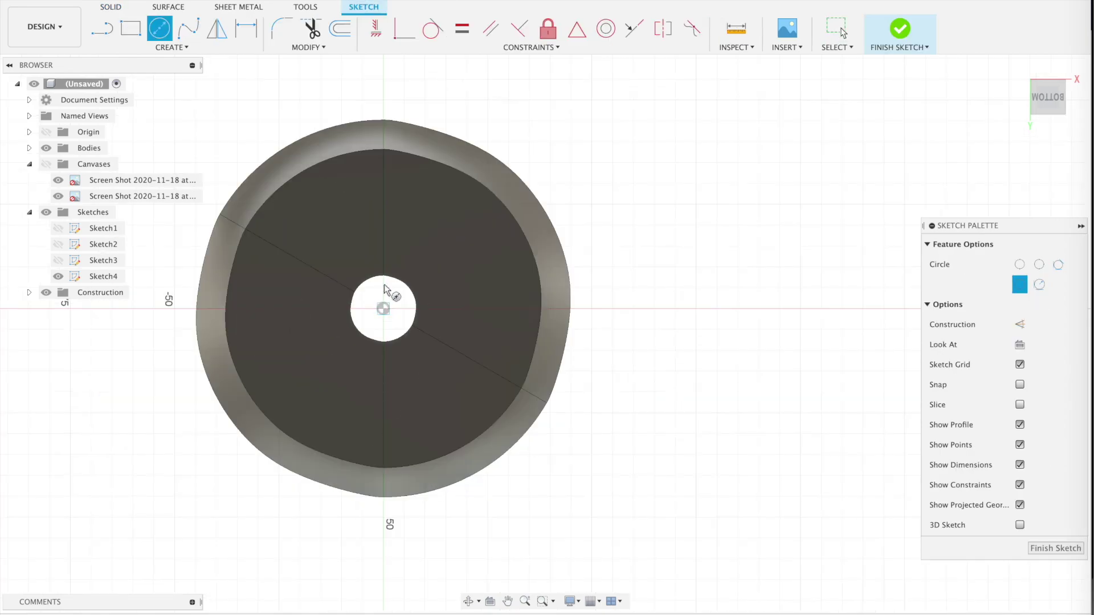
click(382, 268)
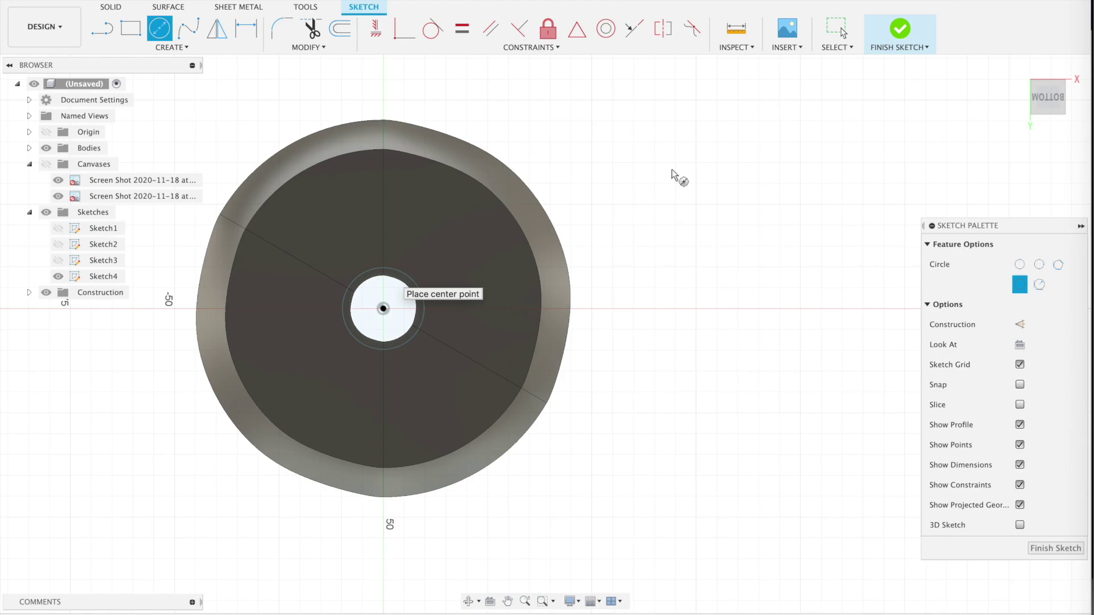
click(891, 32)
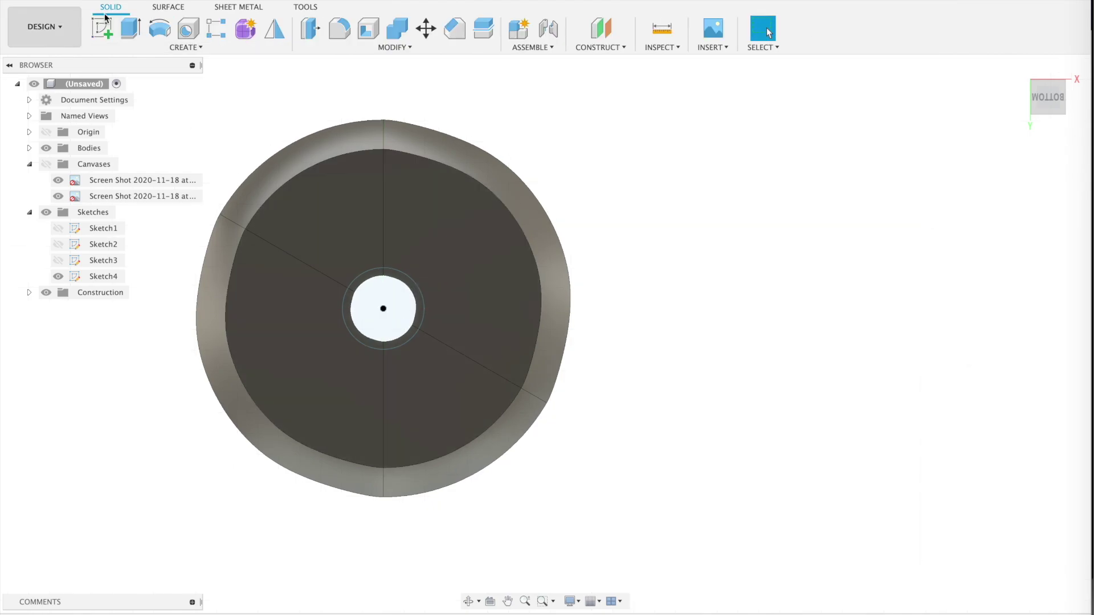
- Extrude both regions of the base circle -166.949 mm up to the vase's upper face with the Join operation
key(e)
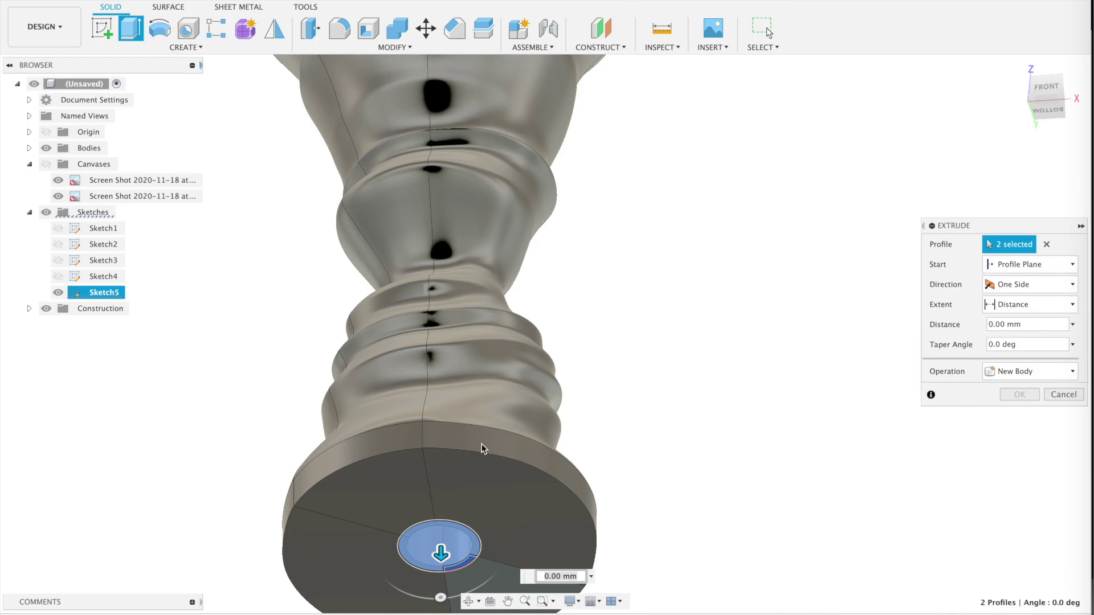
shift+scroll(480, 448, up, 5)
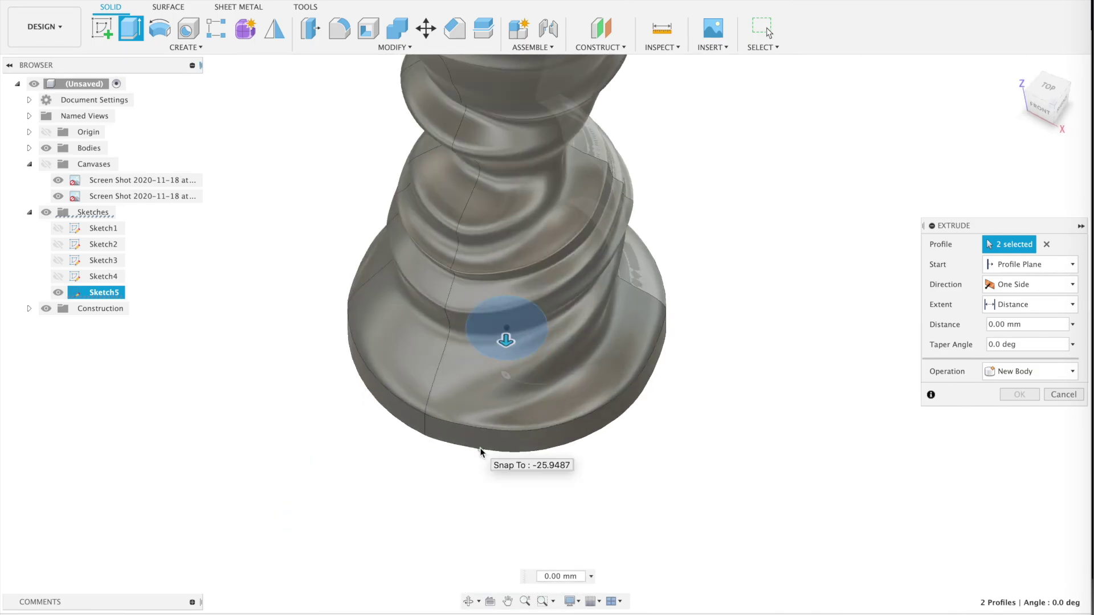
scroll(480, 448, up, 3)
drag(480, 449, 420, 107)
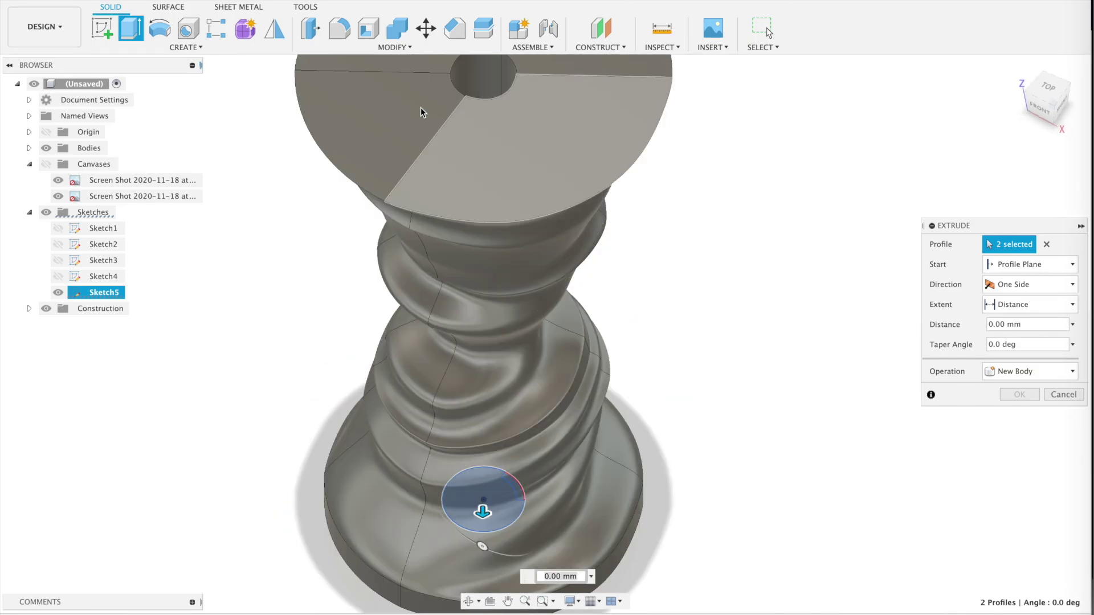
click(1020, 371)
click(1014, 387)
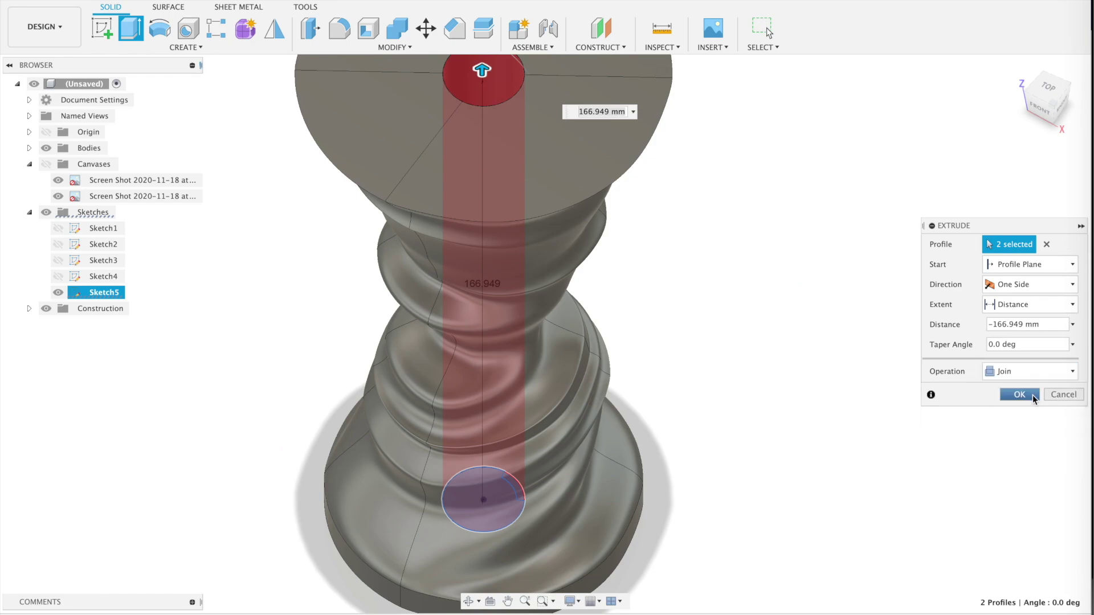
click(1019, 395)
scroll(837, 324, down, 3)
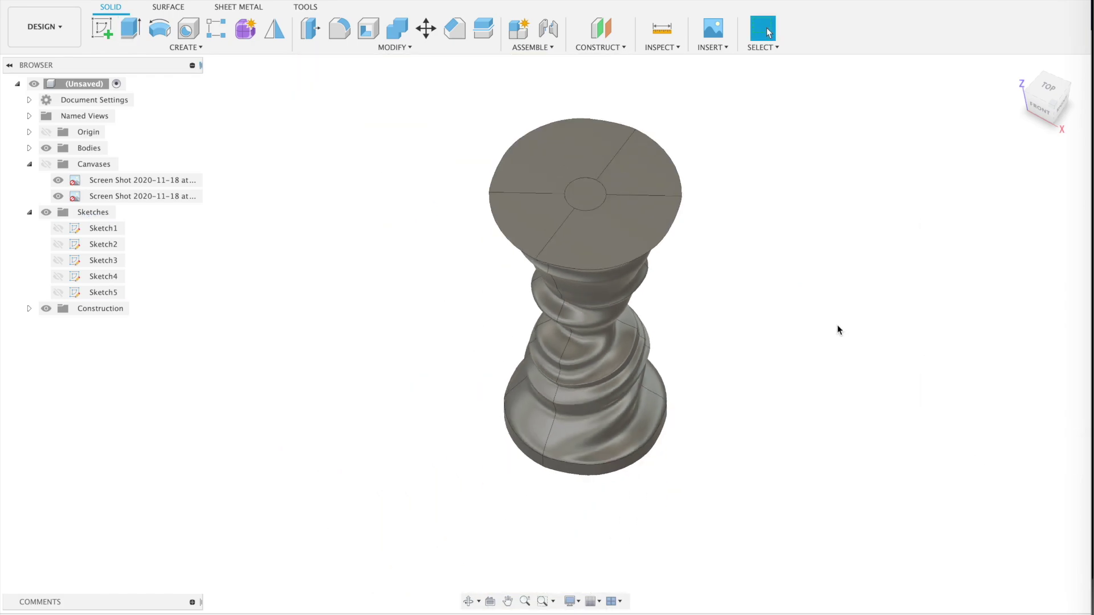
- Send the vase body to Cura as a 3D print mesh with Low refinement
shift+scroll(837, 324, down, 5)
click(306, 7)
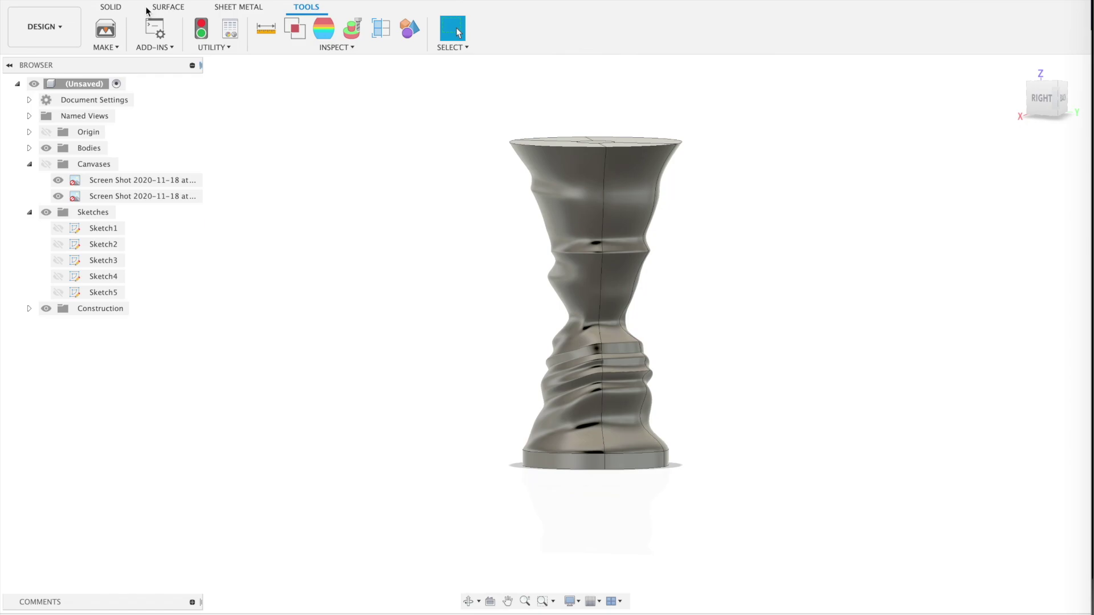
click(104, 25)
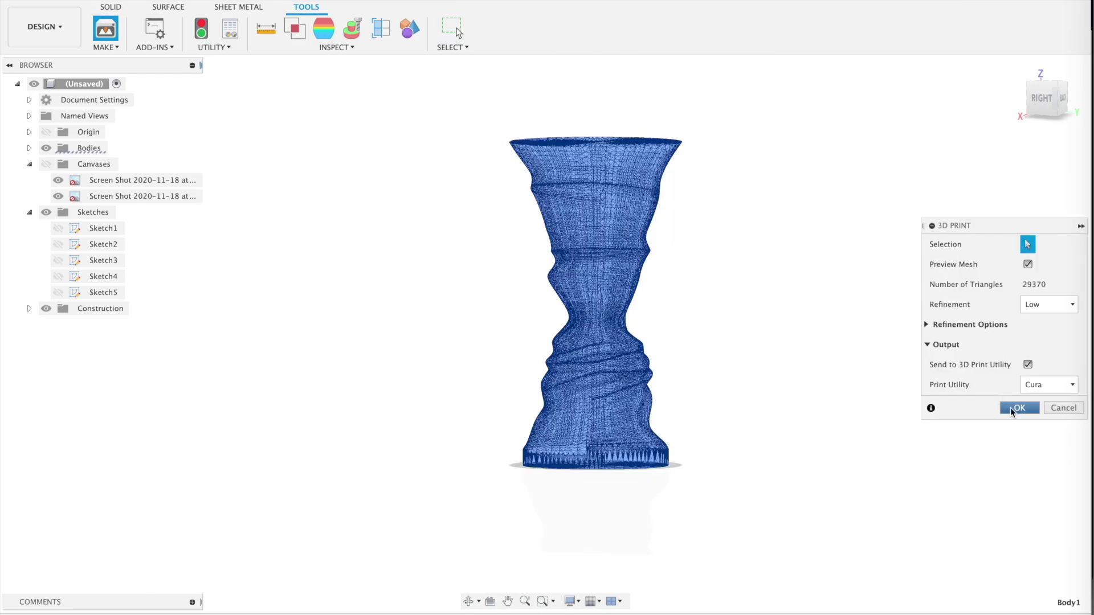
click(1010, 408)
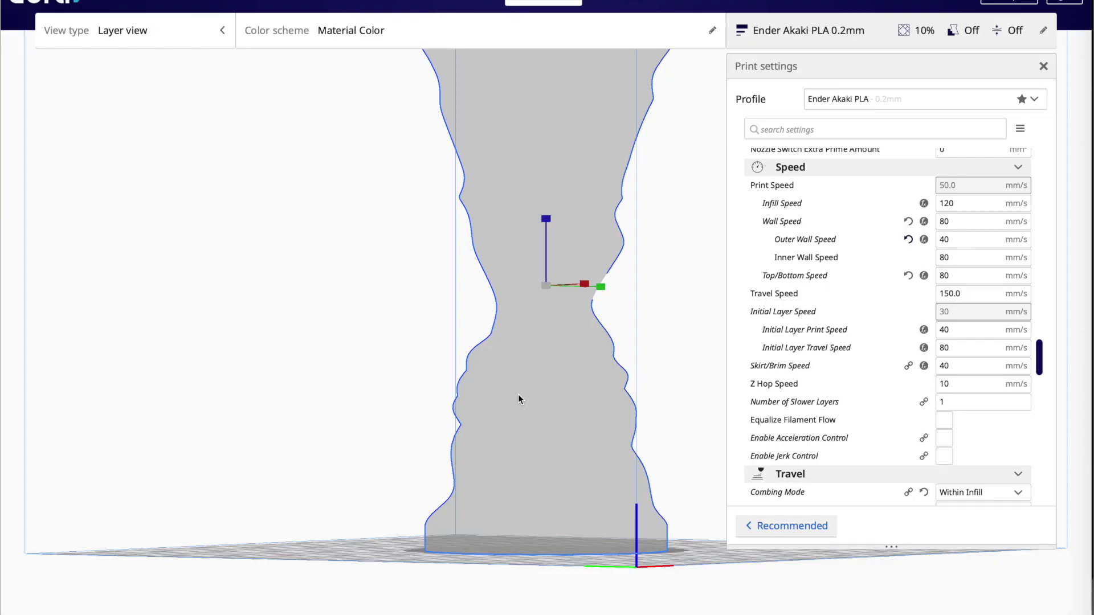
- Review the print settings in Cura for walls, infill, material, adaptive layers and Spiralize Outer Contour
click(518, 394)
scroll(518, 395, down, 3)
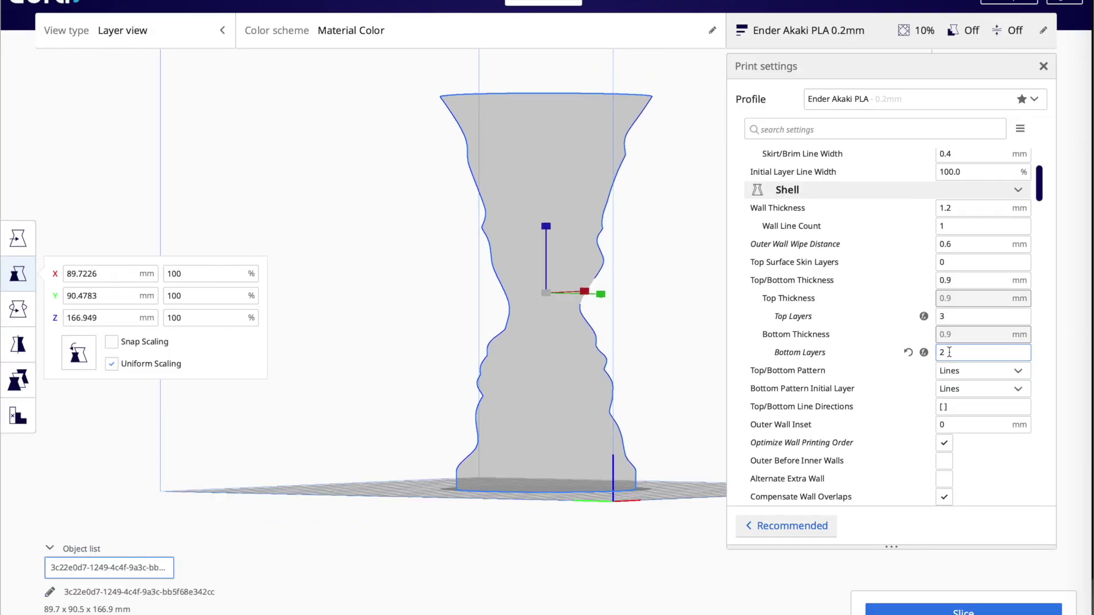
scroll(963, 343, down, 10)
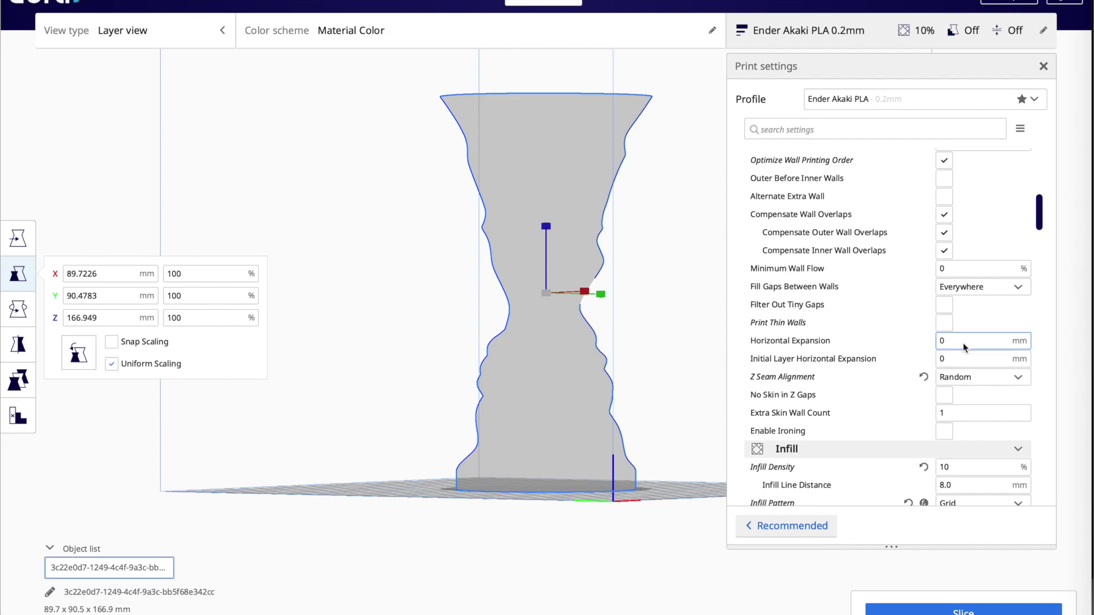
scroll(963, 343, down, 10)
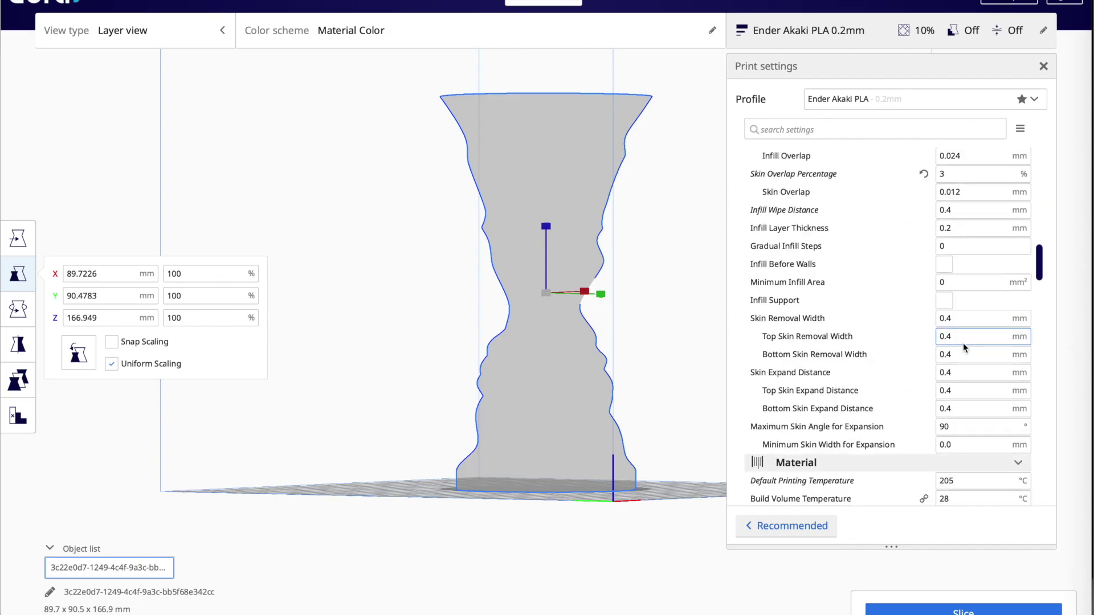
scroll(963, 343, down, 5)
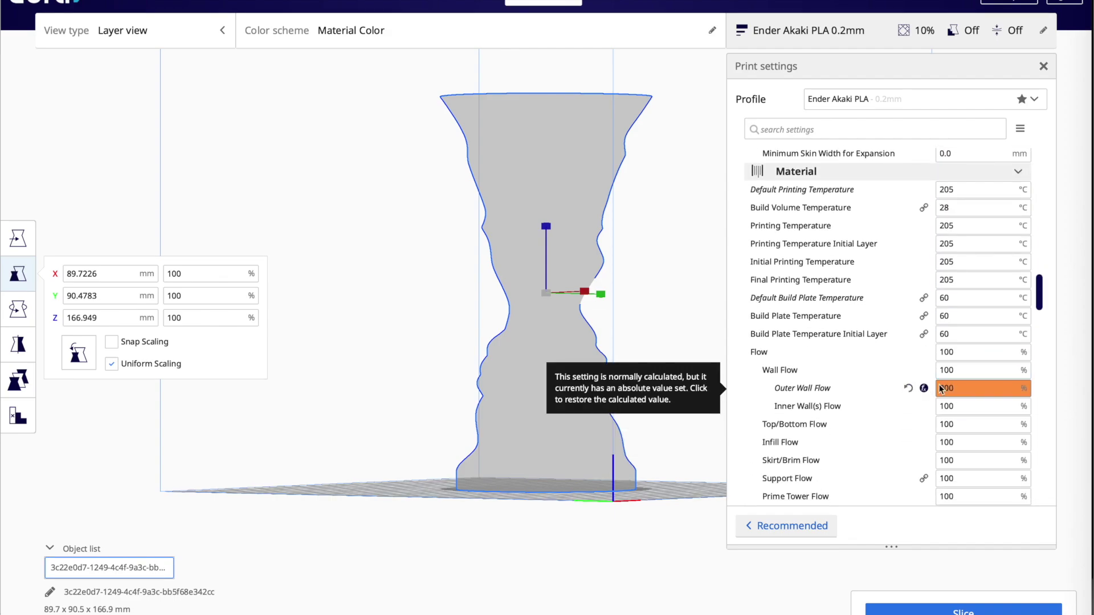
scroll(960, 386, down, 15)
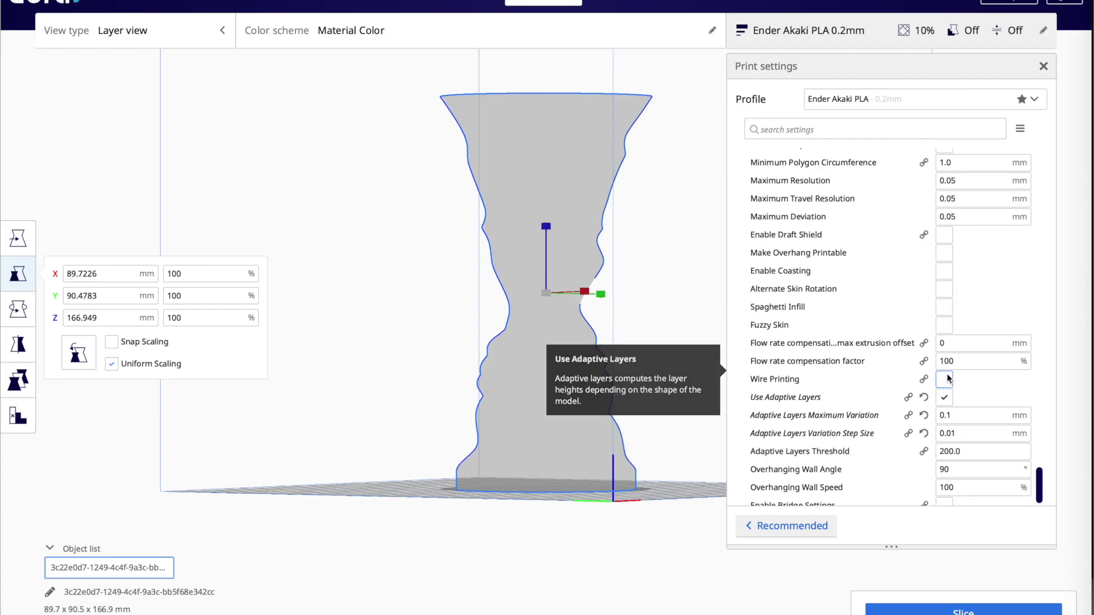
scroll(950, 353, up, 8)
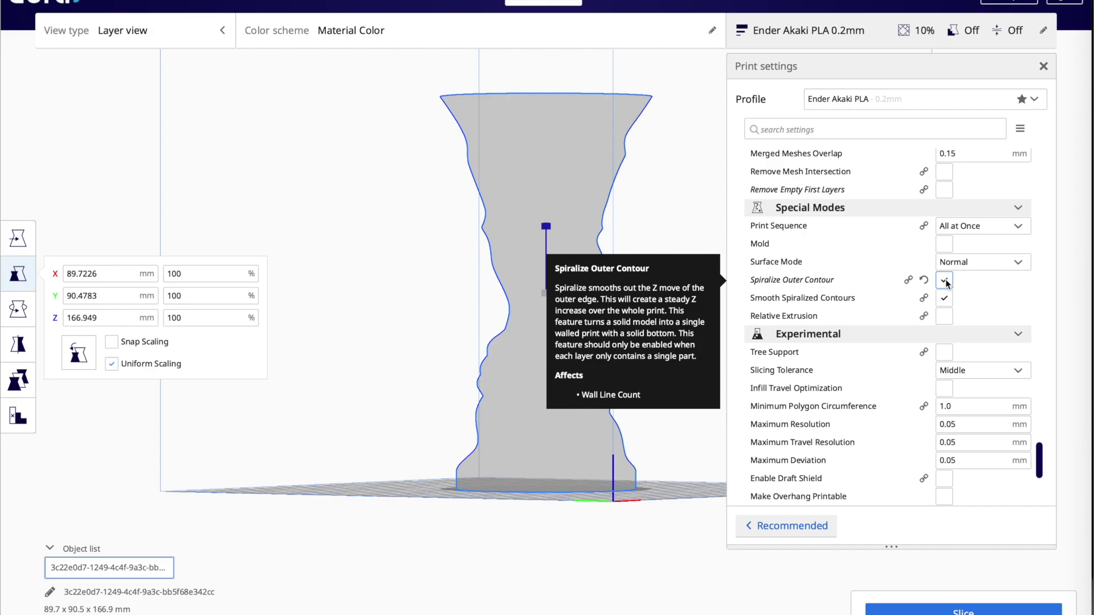
- Slice the vase and preview its layers cut off at about two thirds of the model's height
click(963, 611)
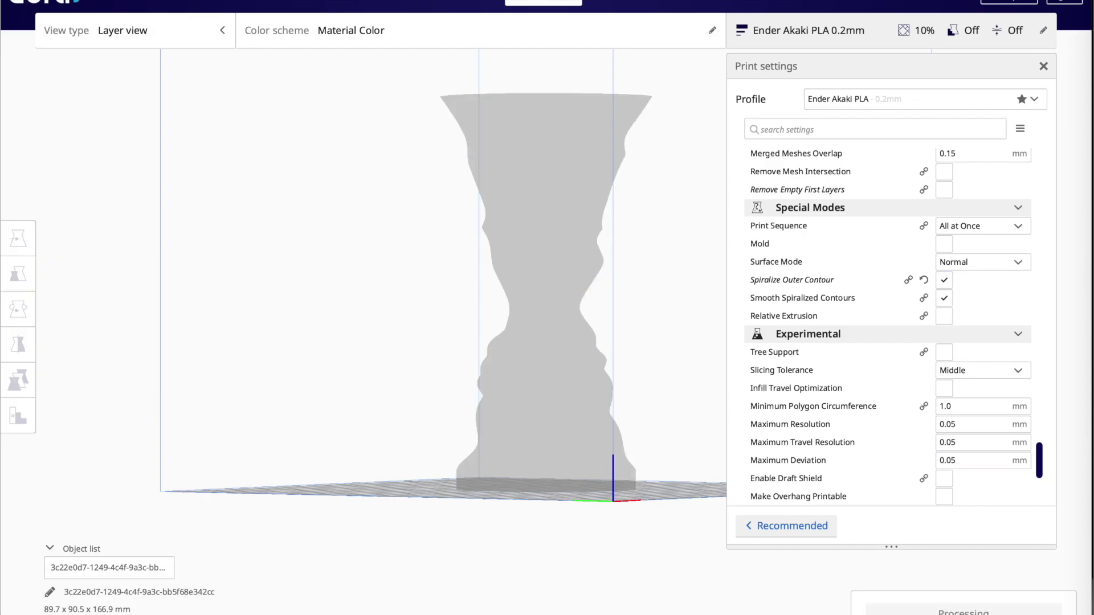
scroll(665, 377, up, 5)
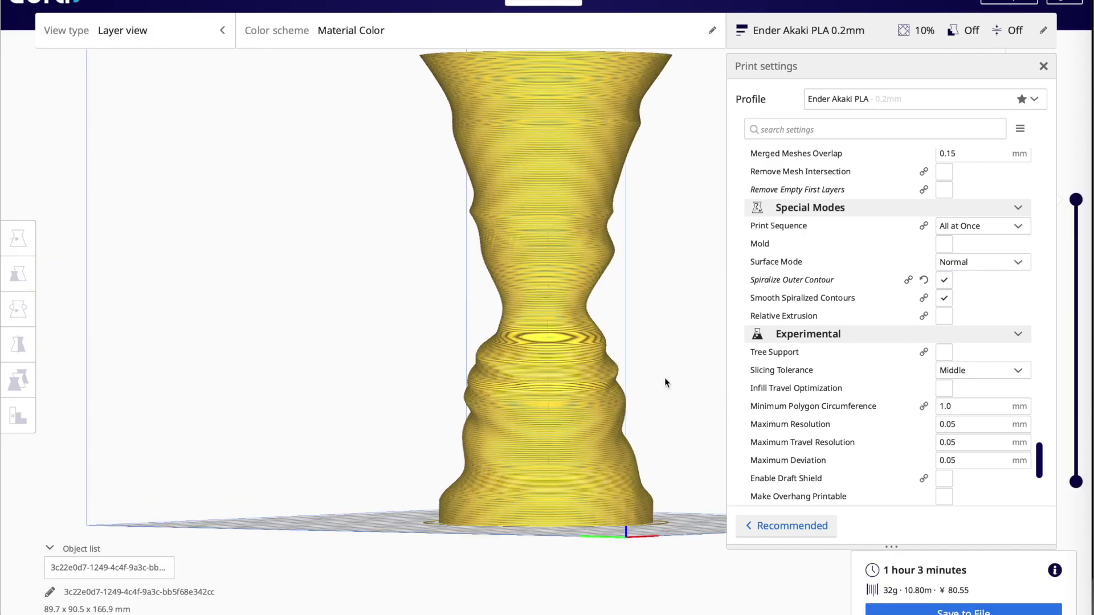
drag(1075, 201, 1076, 282)
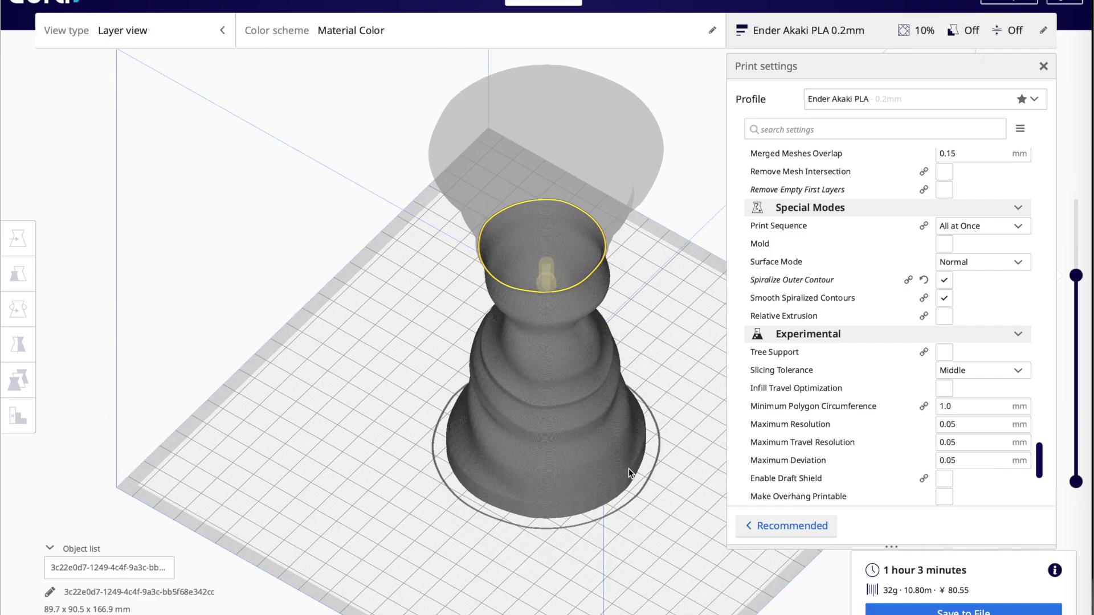
right_drag(628, 468, 641, 395)
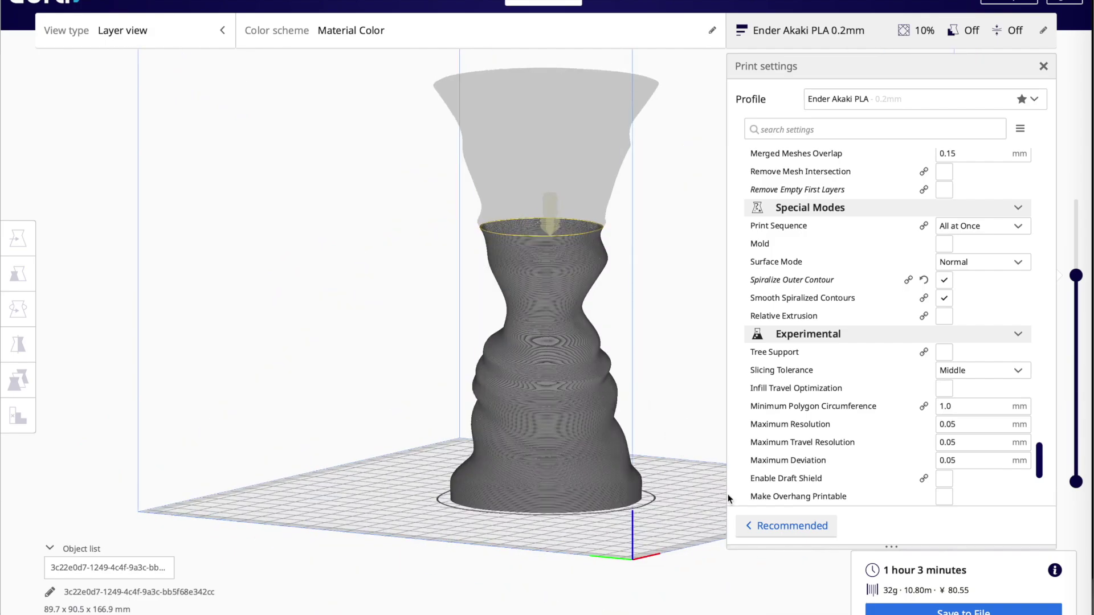